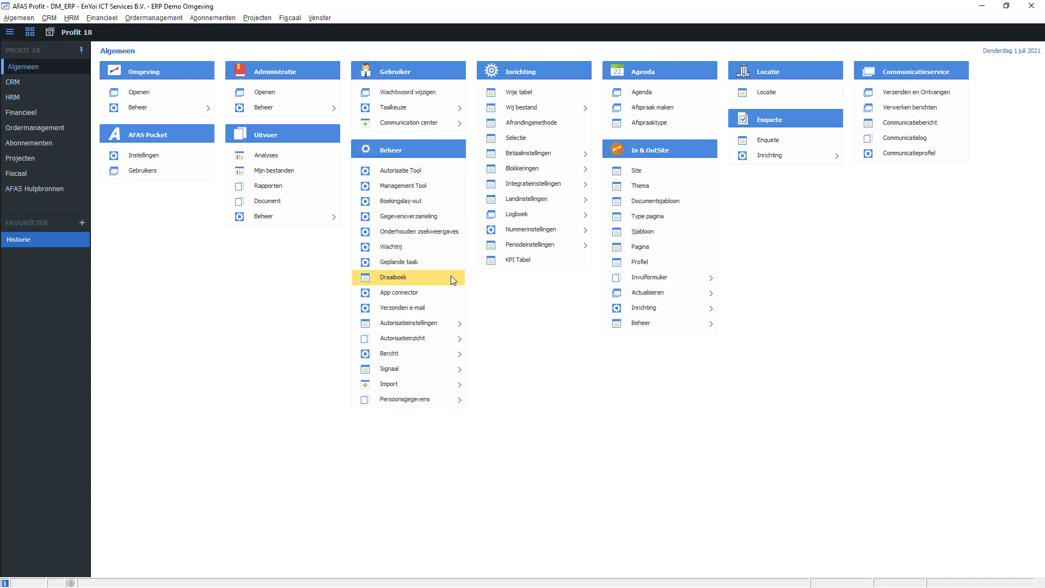
Create an empty draaiboek named "Draaiboek Service medewerker" with type Medewerker indienst.
left_click(416, 280)
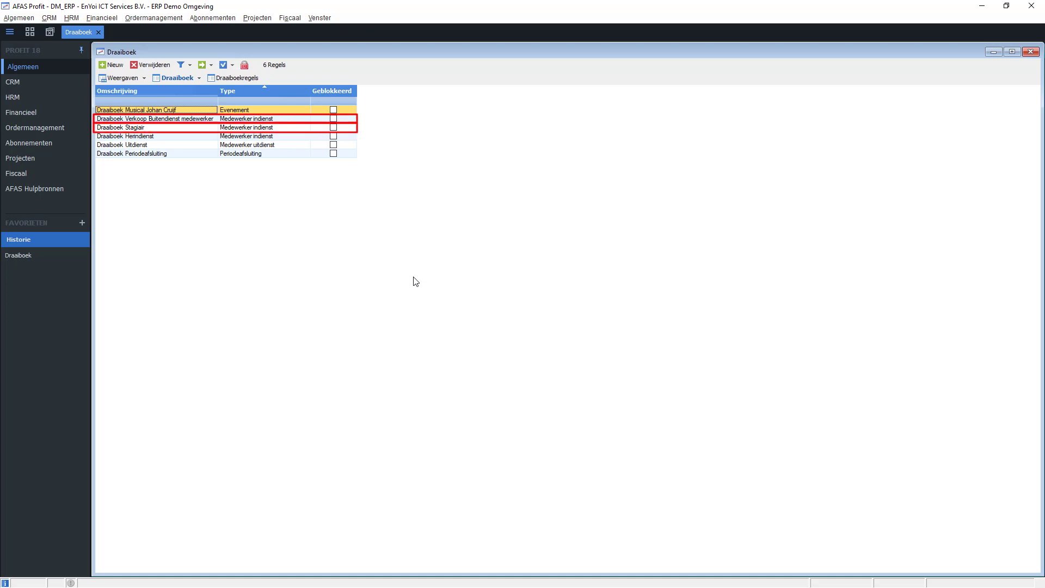
left_click(109, 66)
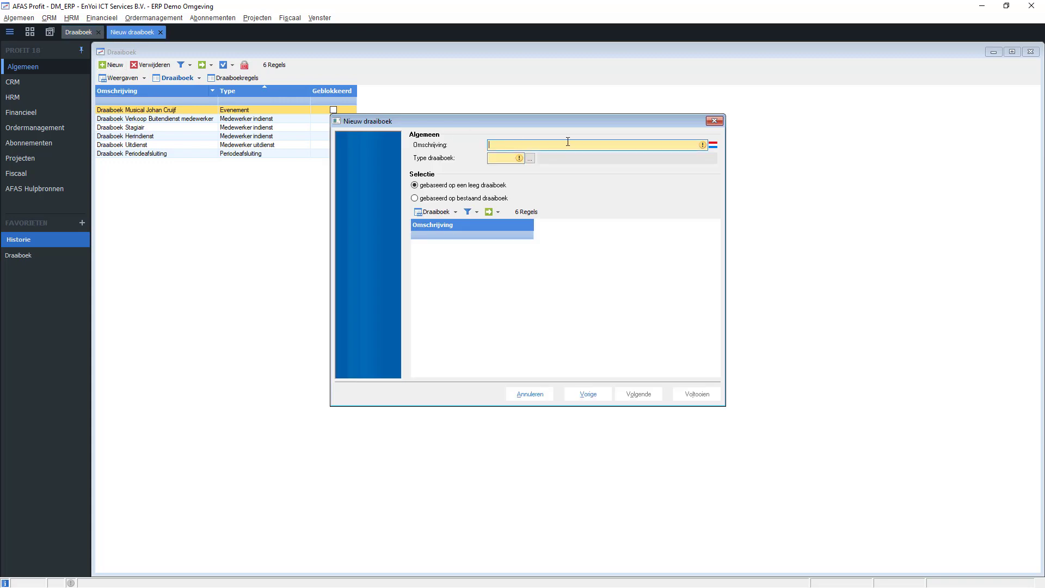
type("Draaiboek Service")
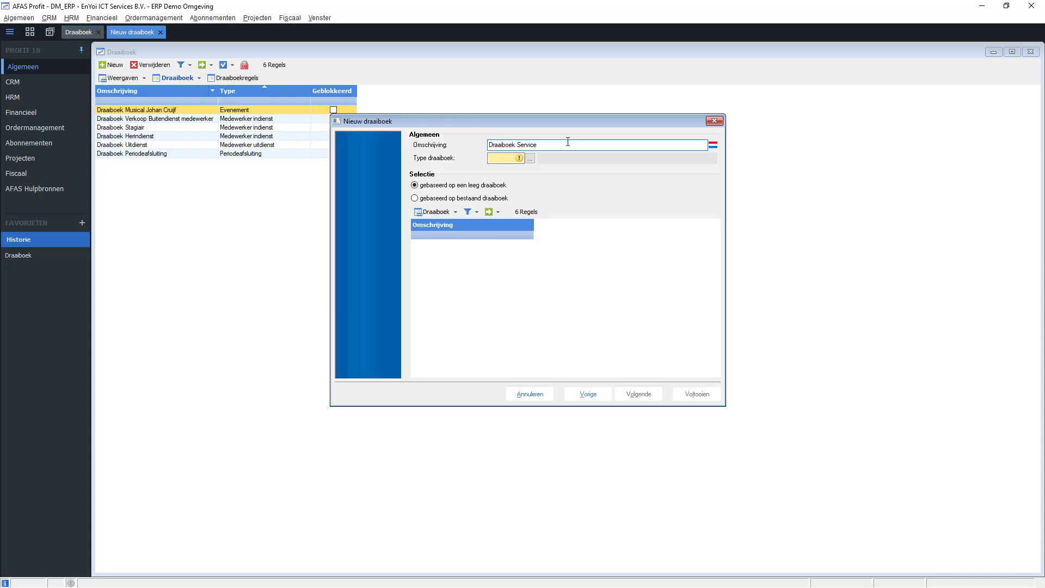
type(" medewerker")
left_click(531, 158)
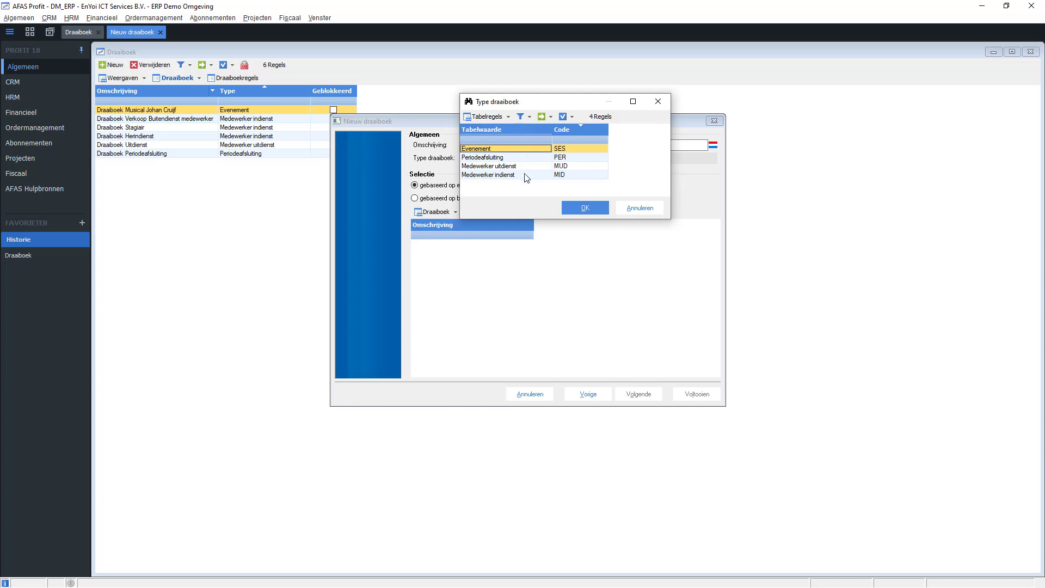
left_click(527, 175)
left_click(587, 208)
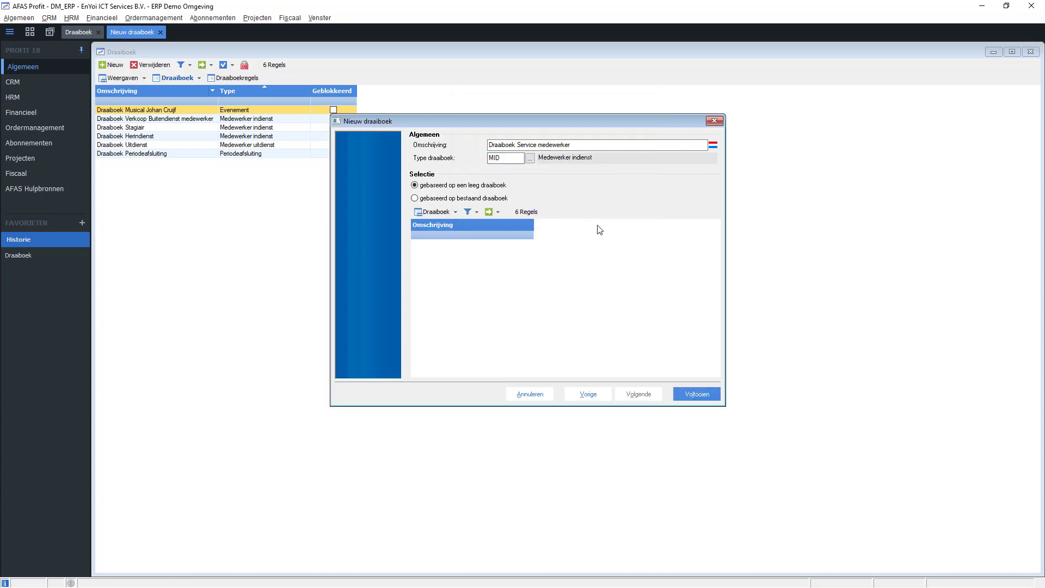
left_click(695, 392)
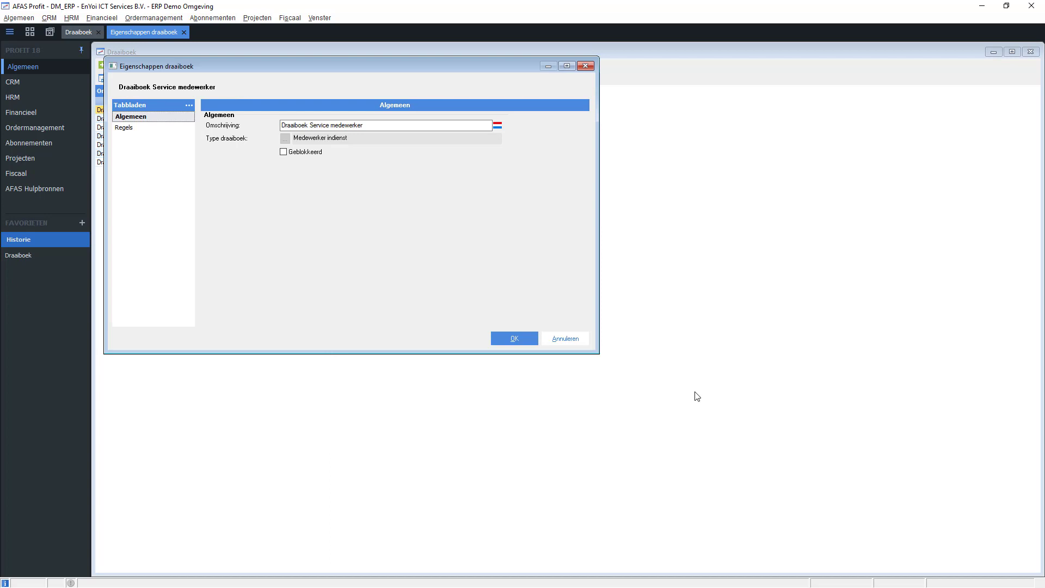
Start a new rule in the Service medewerker draaiboek using the profile Draaiboektaak.
left_click(138, 130)
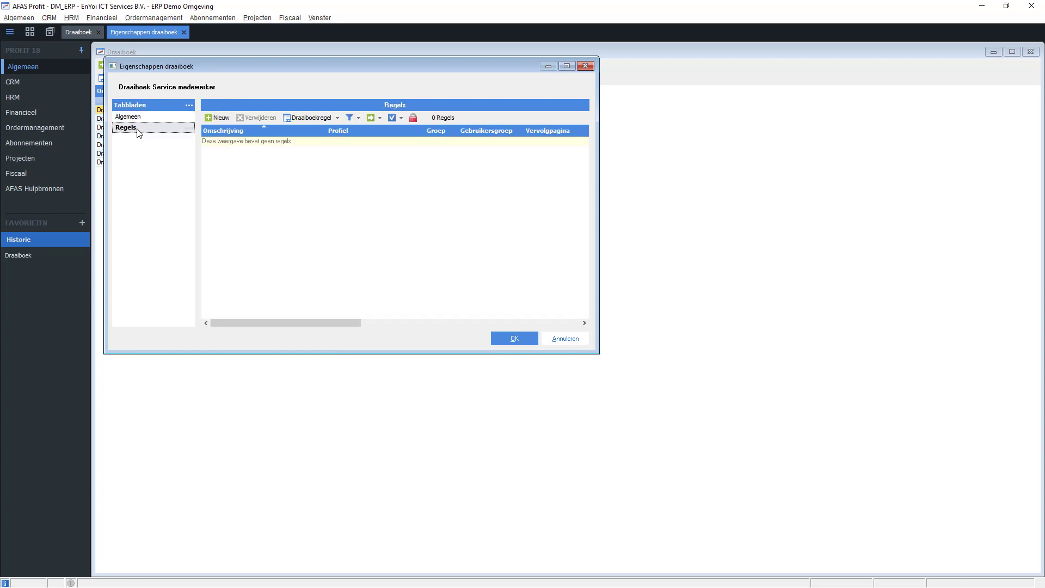
left_click(220, 117)
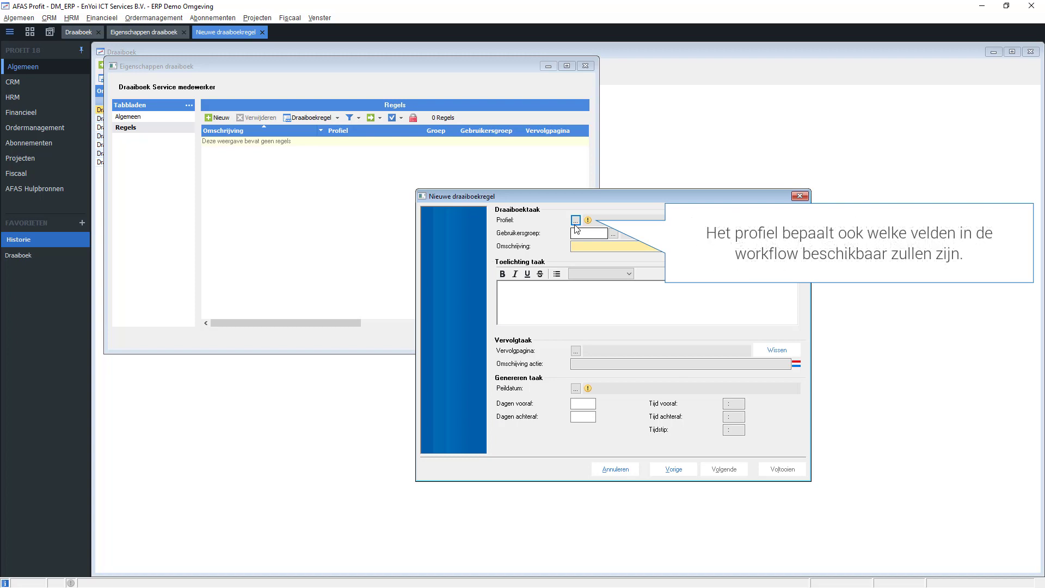
left_click(575, 220)
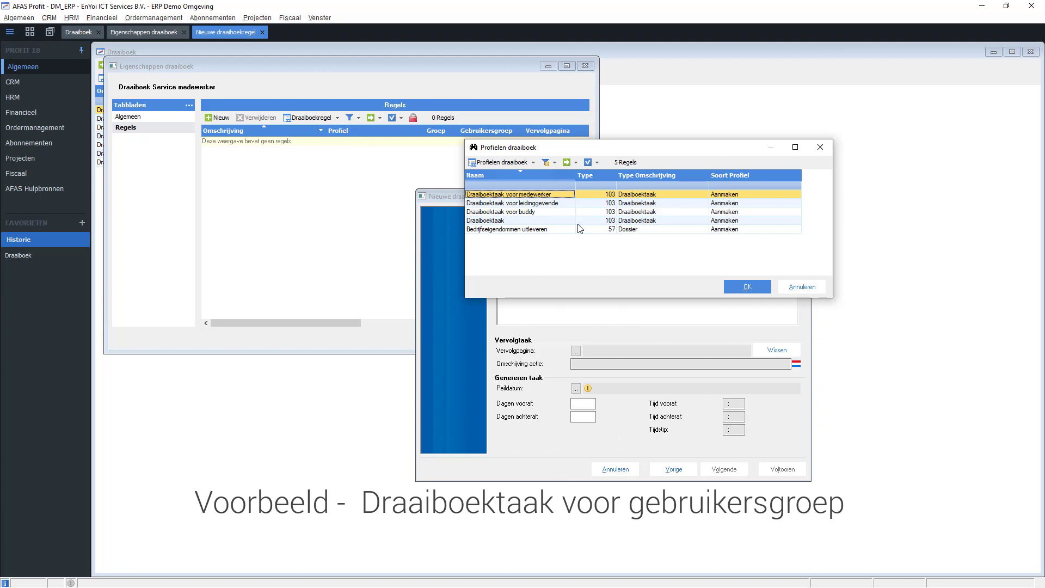
left_click(528, 221)
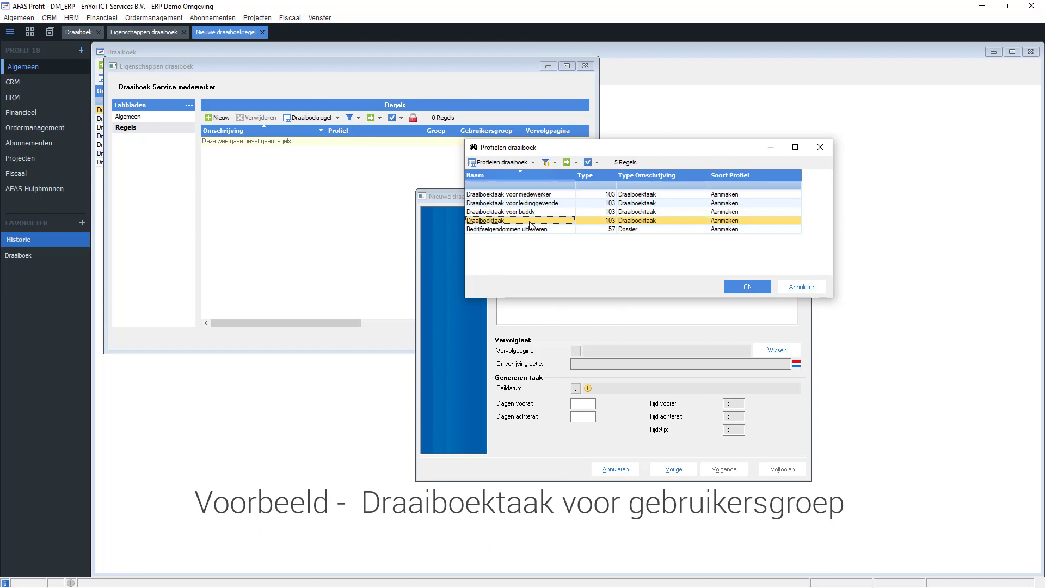
double_click(527, 221)
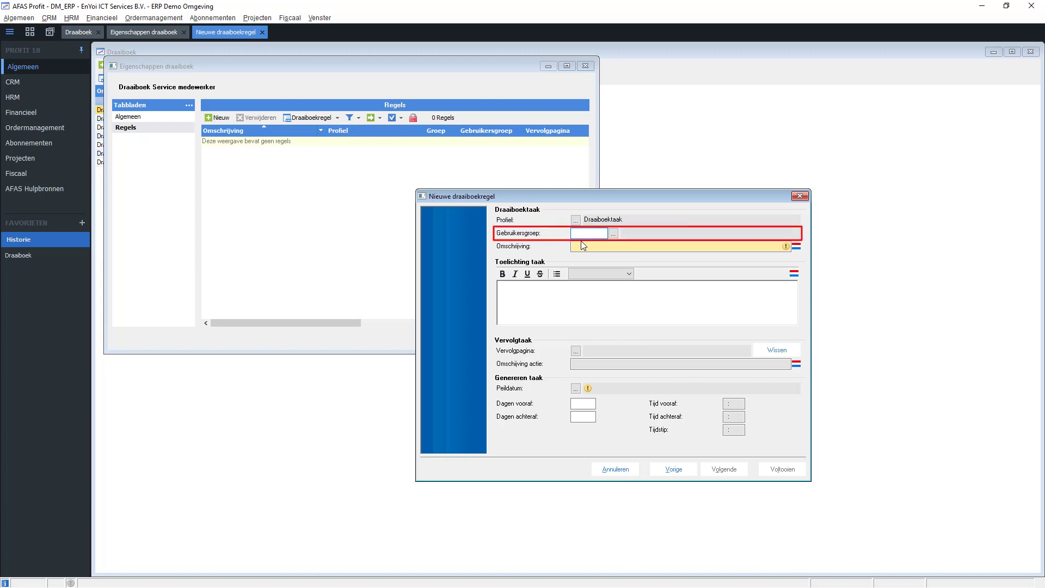
Assign the new rule to the user group Facilitaire Dienst.
left_click(613, 234)
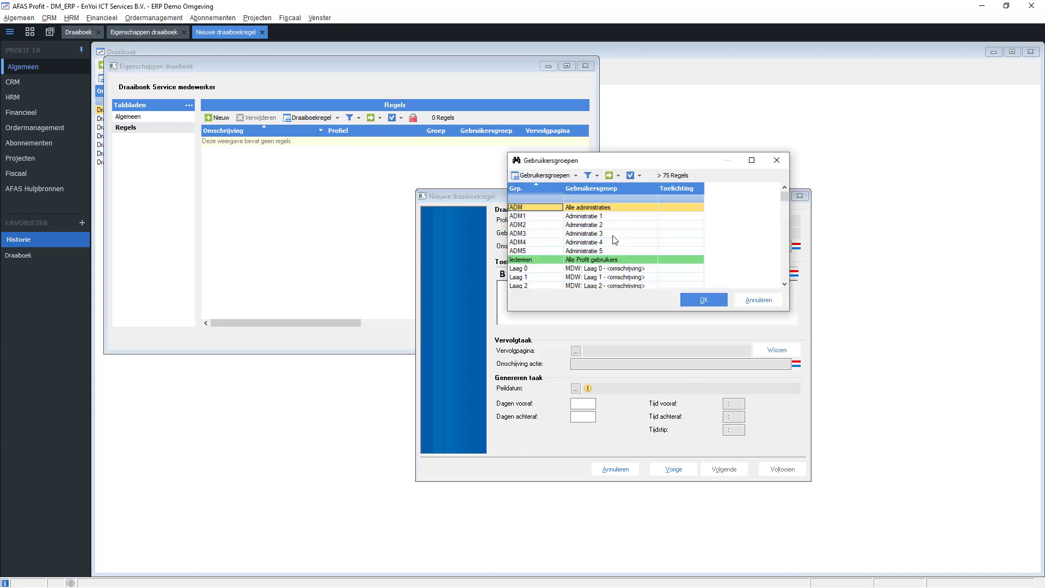
left_click(606, 199)
type("fac")
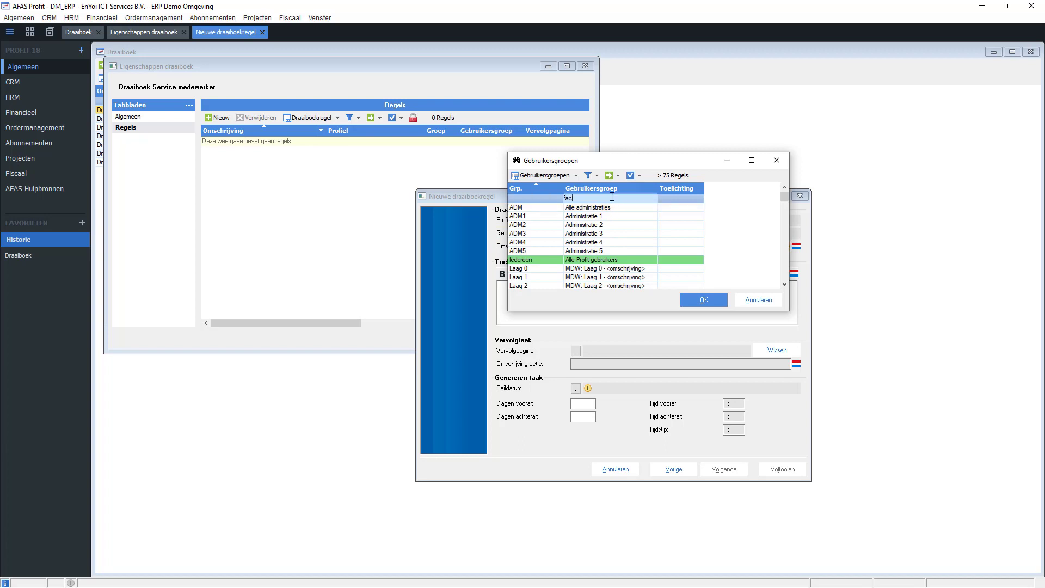
type("ilitaire dienst")
key("Return")
Describe the task as "Werkplek voorbereiden en poetsen" with the explanation "Zorgen dat de werkplek er lekker fris uitziet.".
type("Werkpl")
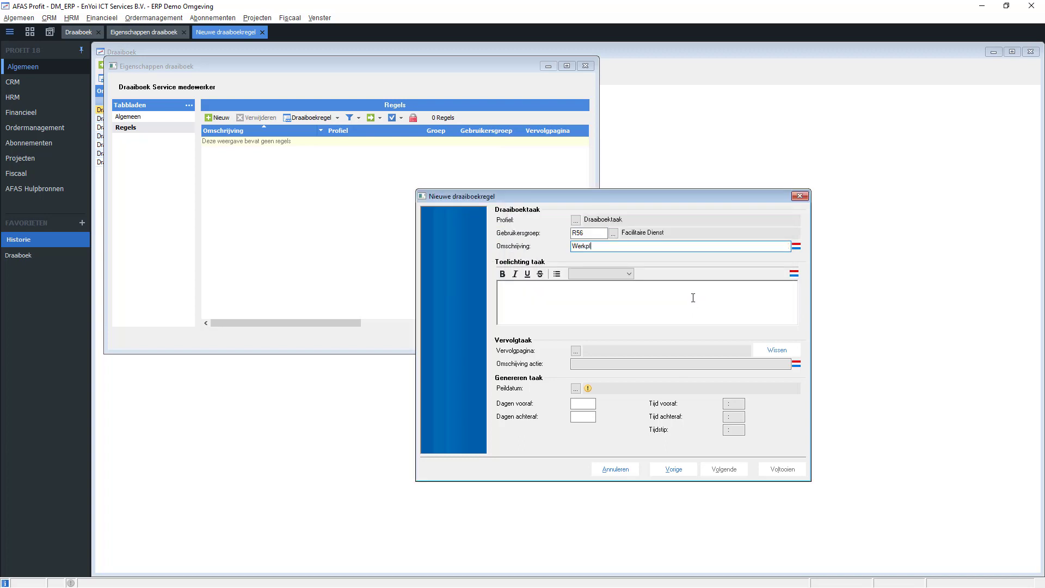
type("ek voorbereiden en poetsen")
left_click(693, 298)
type("Zorgen dat de werkplek er lekker fris uitziet.")
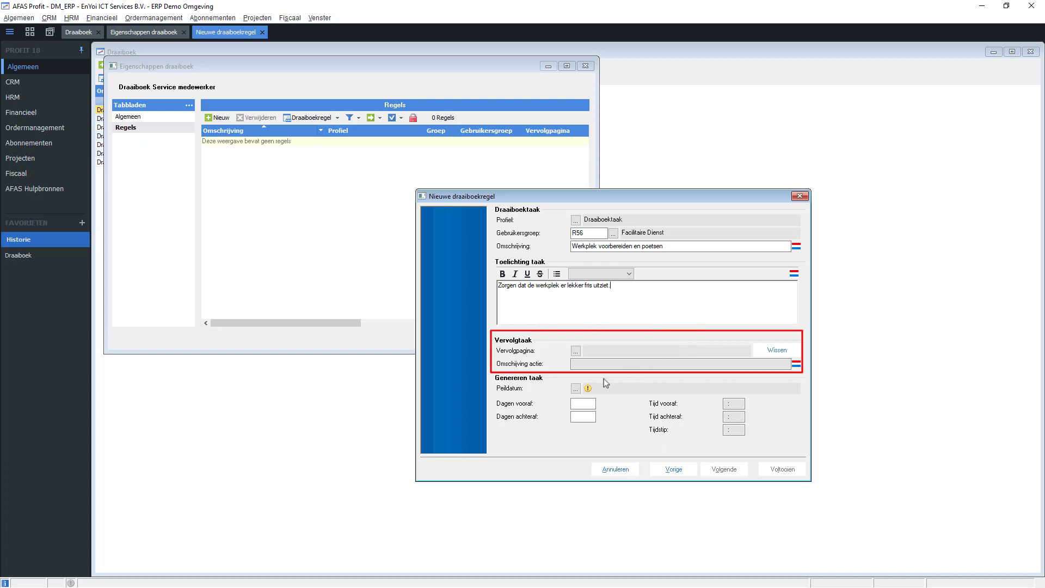
Set the task's reference date to Datum in dienst with 2 days in advance and complete the rule.
left_click(574, 389)
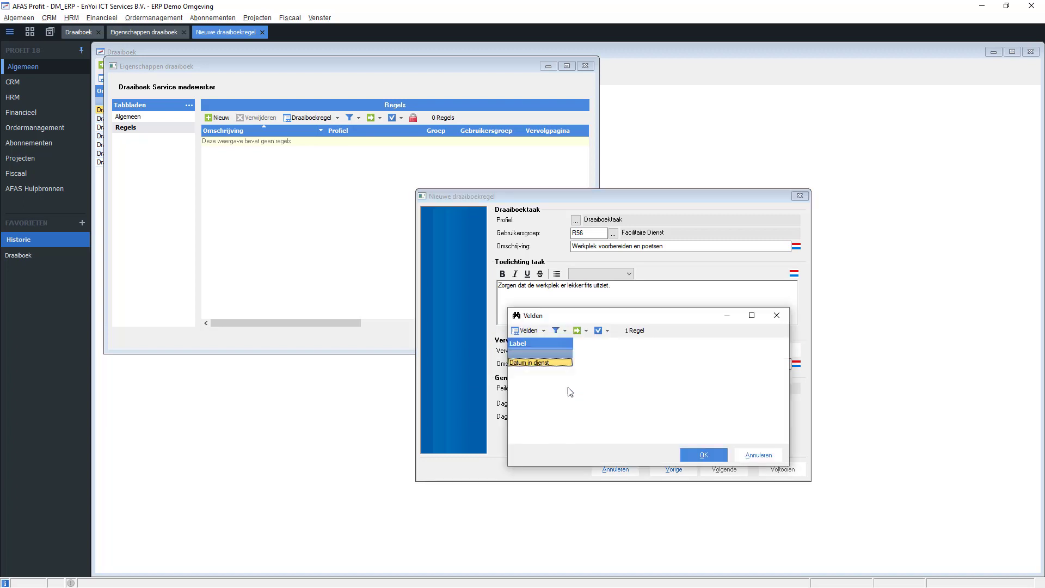
double_click(543, 363)
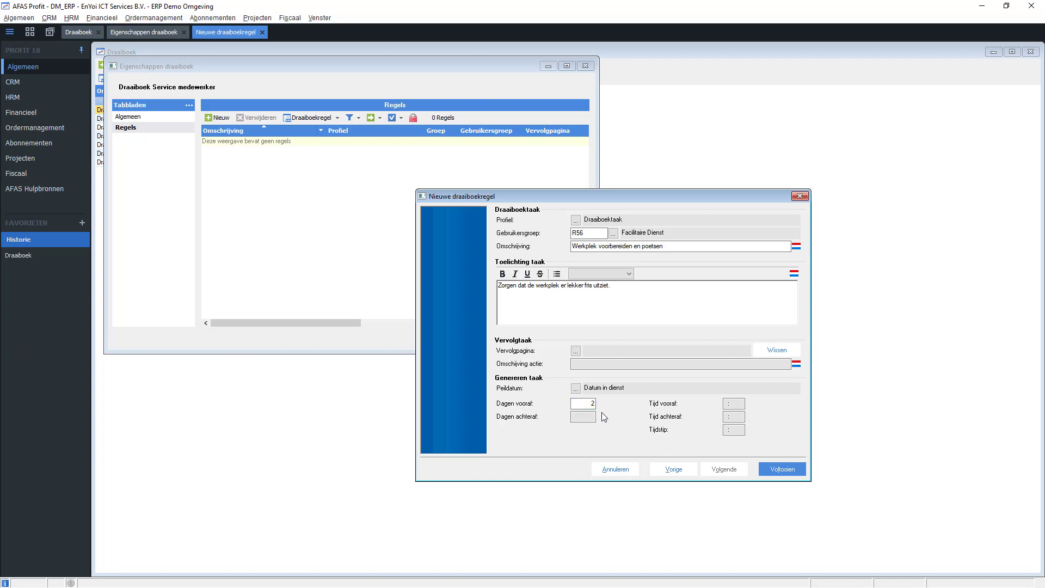
left_click(782, 470)
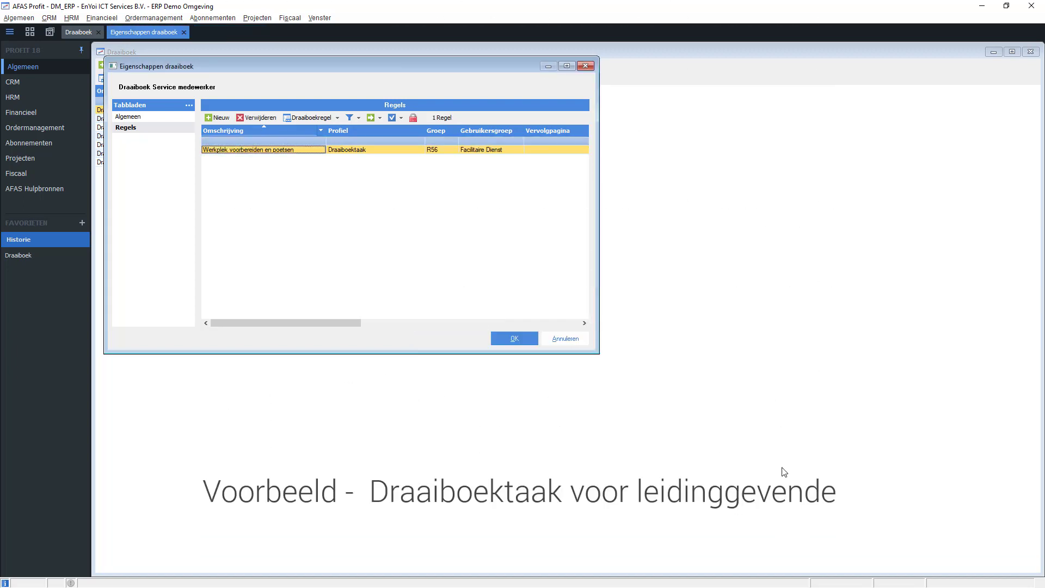
Add the rule "Nieuwe medewerker ontvangen" with profile Draaiboektaak voor leidinggevende, reference date Datum in dienst and 0 days in advance.
left_click(225, 119)
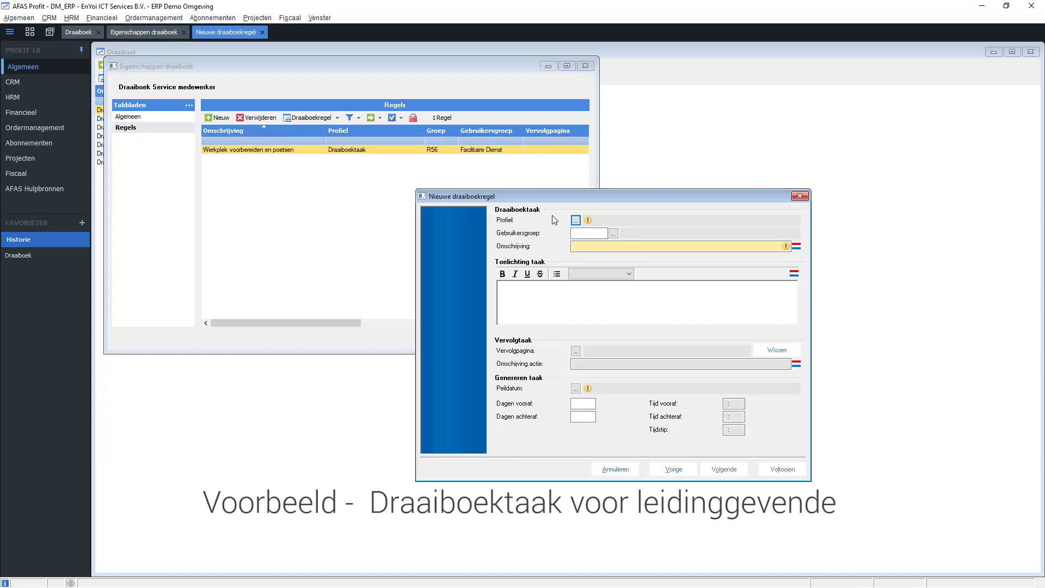
left_click(578, 220)
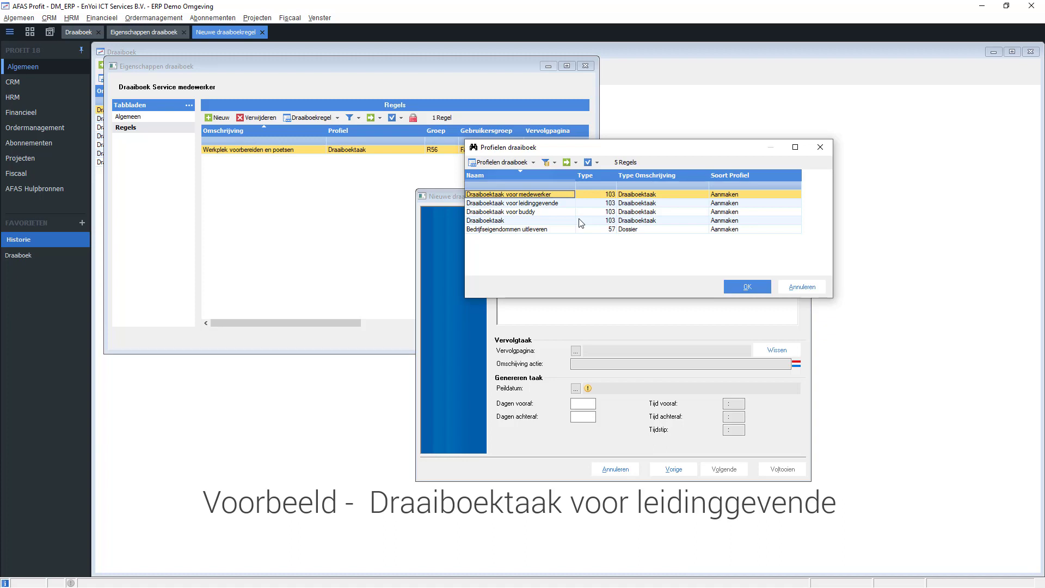
double_click(547, 204)
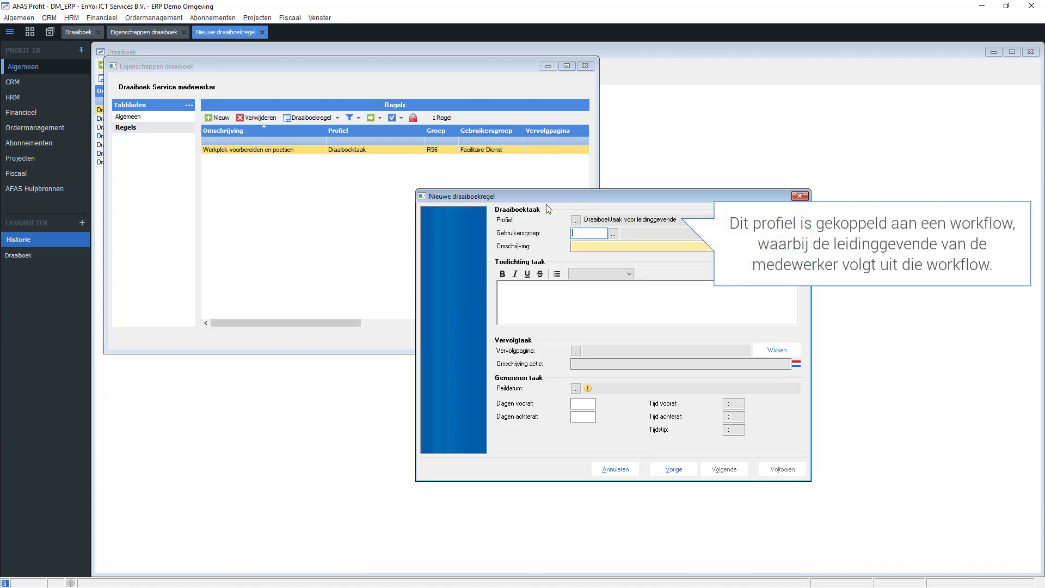
left_click(587, 248)
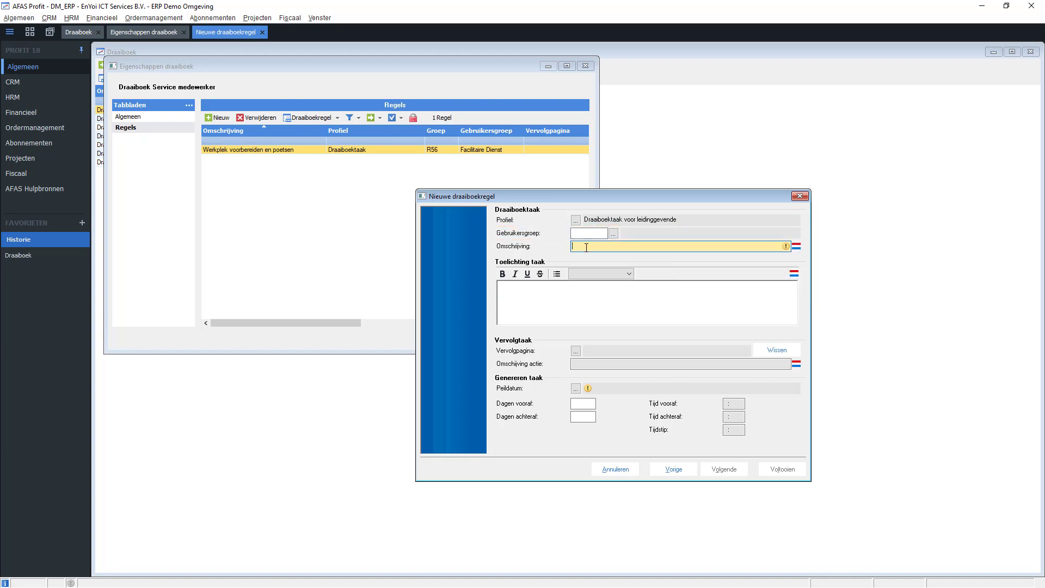
type("Nieuwe medewerker ontvangen")
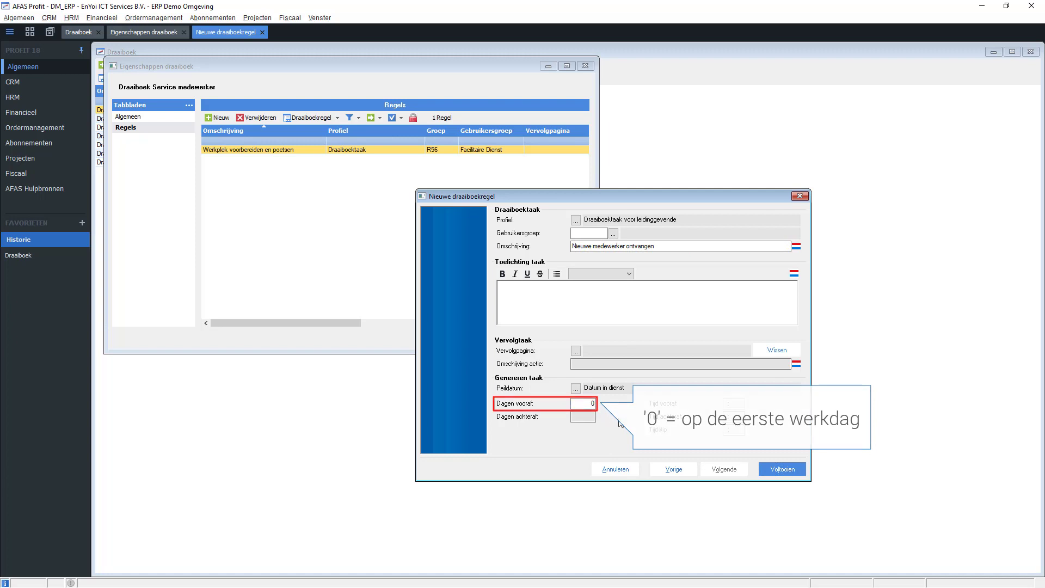
left_click(766, 468)
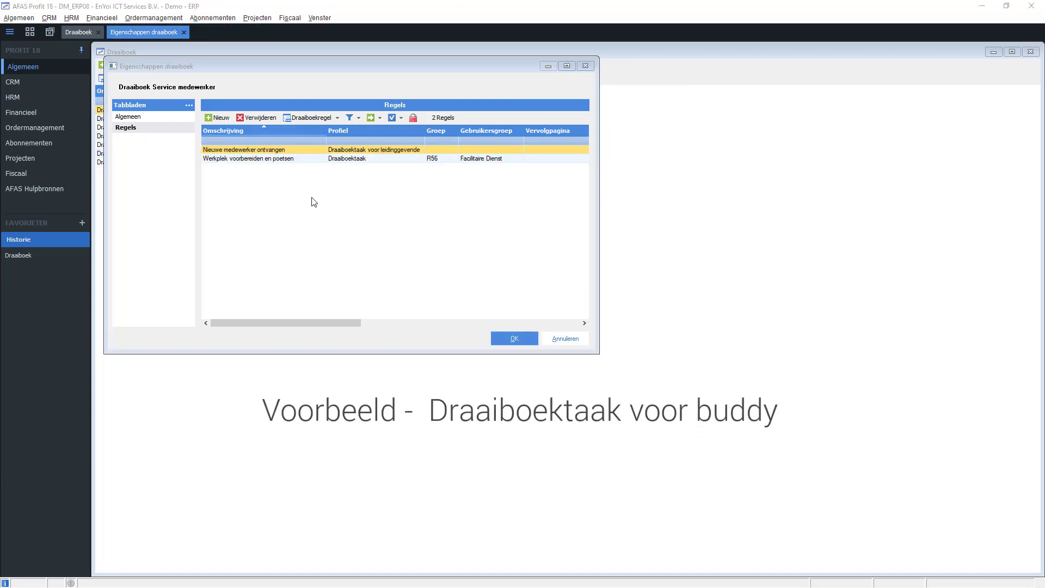
Add the rule "Rondleiding door het pand geven" with profile Draaiboektaak voor buddy, reference date Datum in dienst and 0 days in advance.
left_click(223, 119)
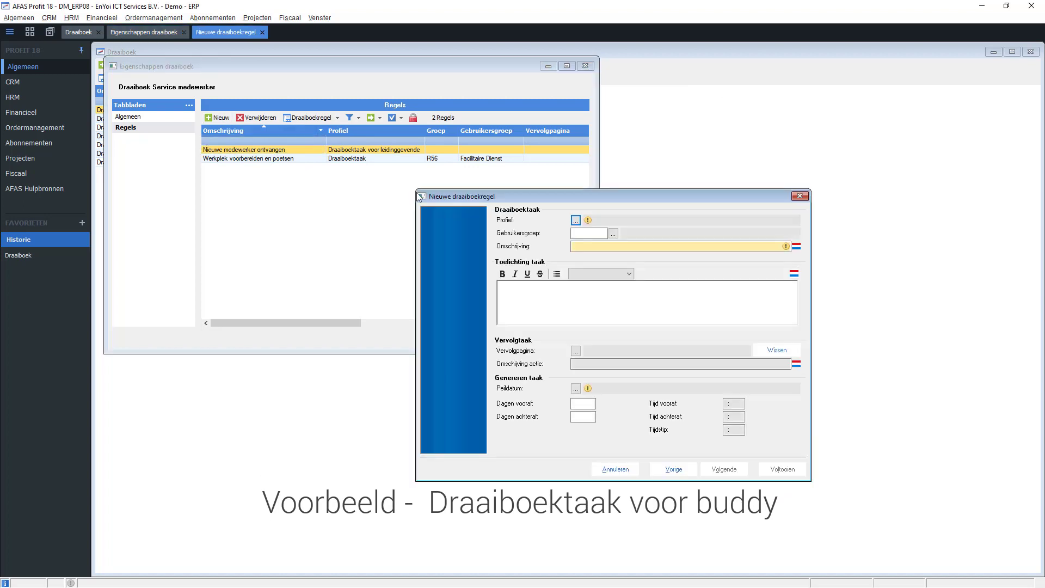
left_click(576, 227)
left_click(542, 212)
double_click(542, 212)
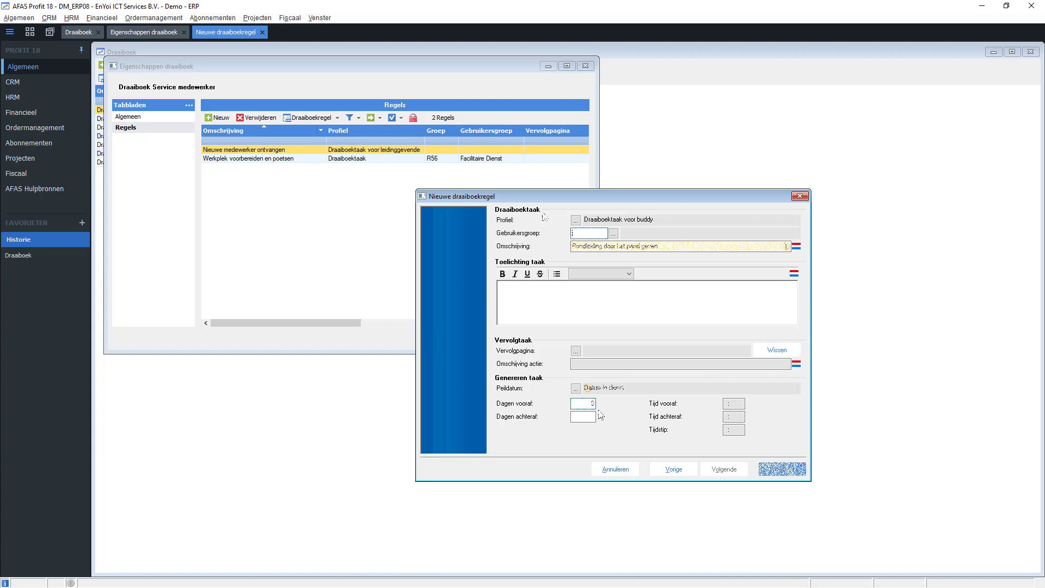
type("0")
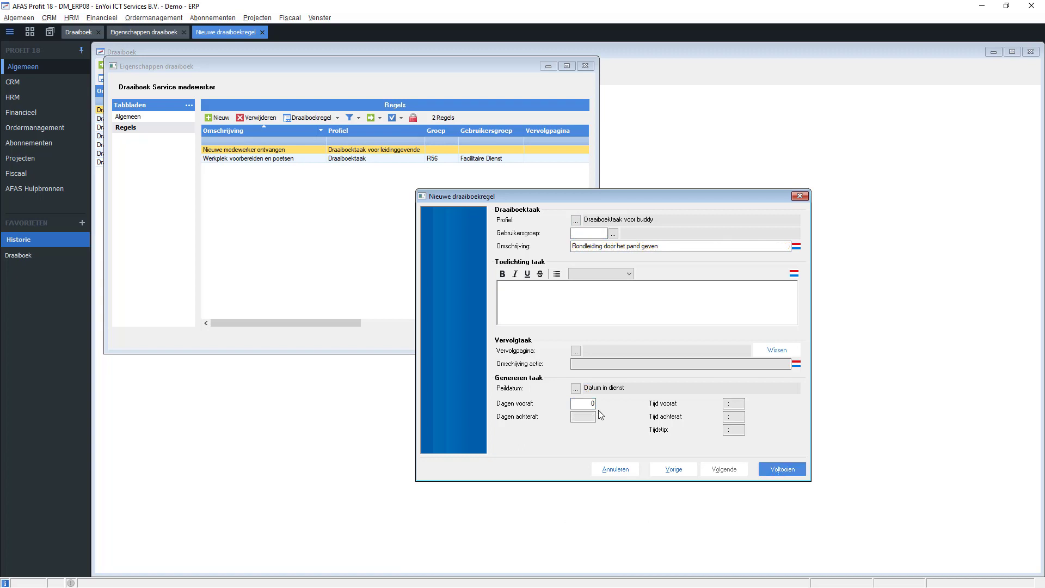
left_click(792, 470)
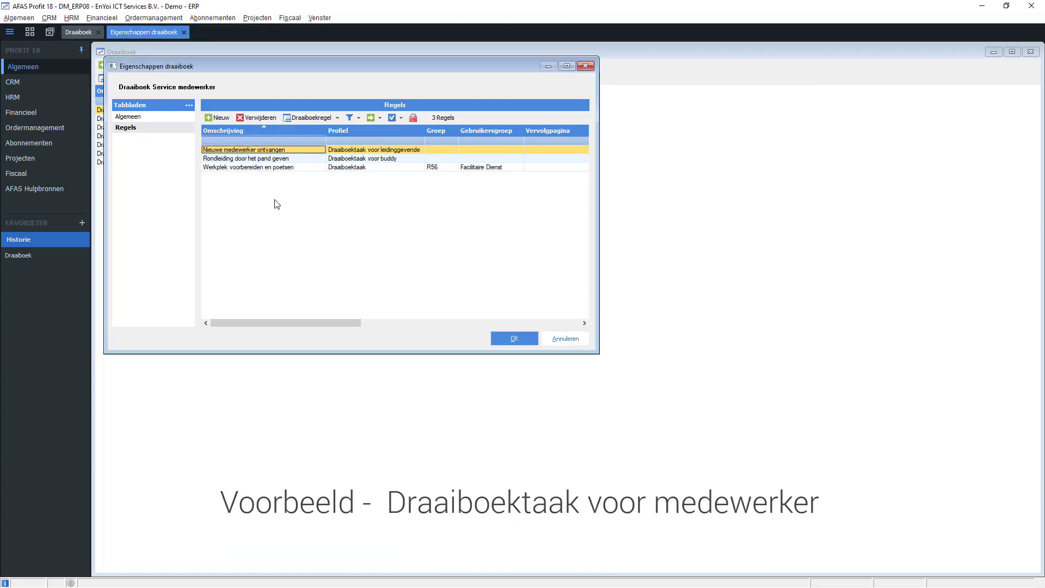
Start a new rule with profile Draaiboektaak voor medewerker and the description "Contactpersoon in nood vastleggen".
left_click(220, 119)
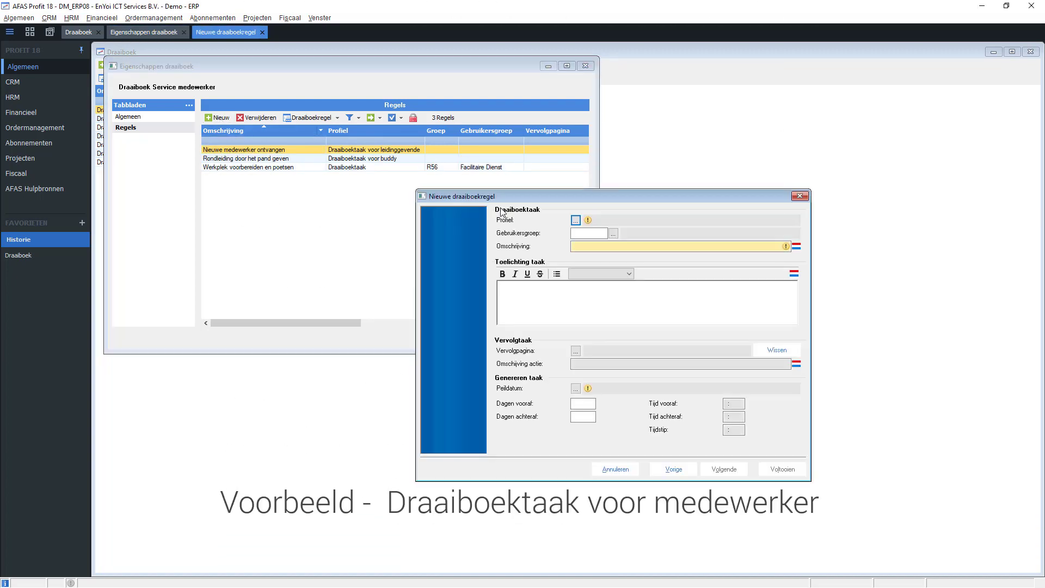
left_click(574, 218)
double_click(543, 197)
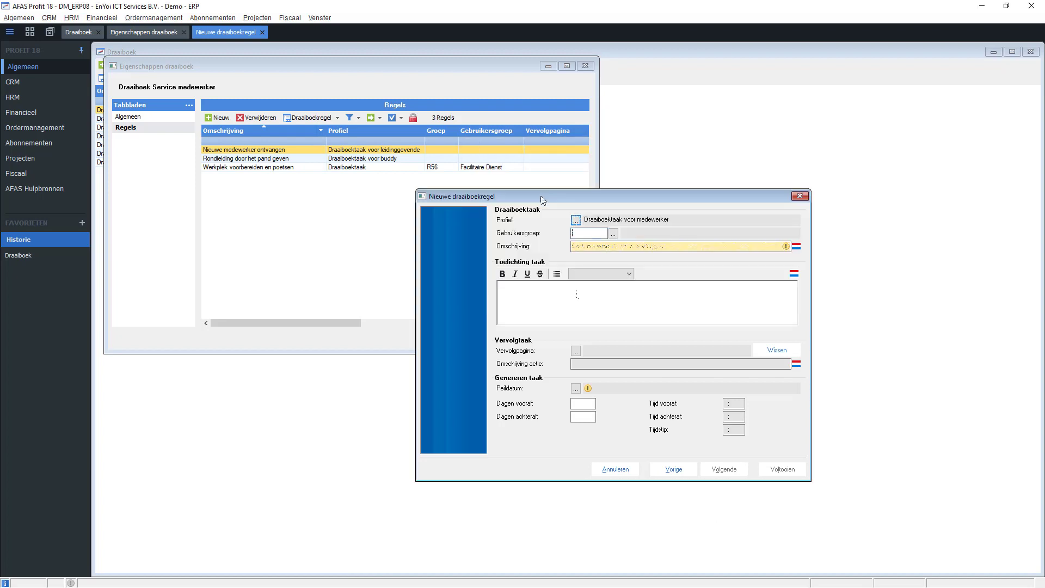
type("Contactpersoon in nood vastleggen")
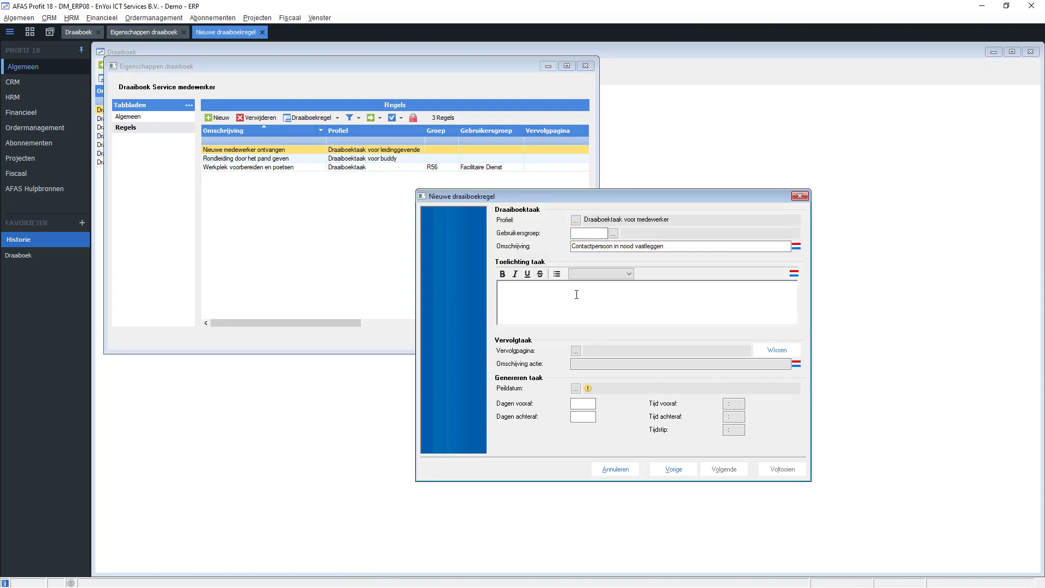
Set the rule's follow-up page to Mijn familie, filtering the published pages on "familie".
left_click(576, 350)
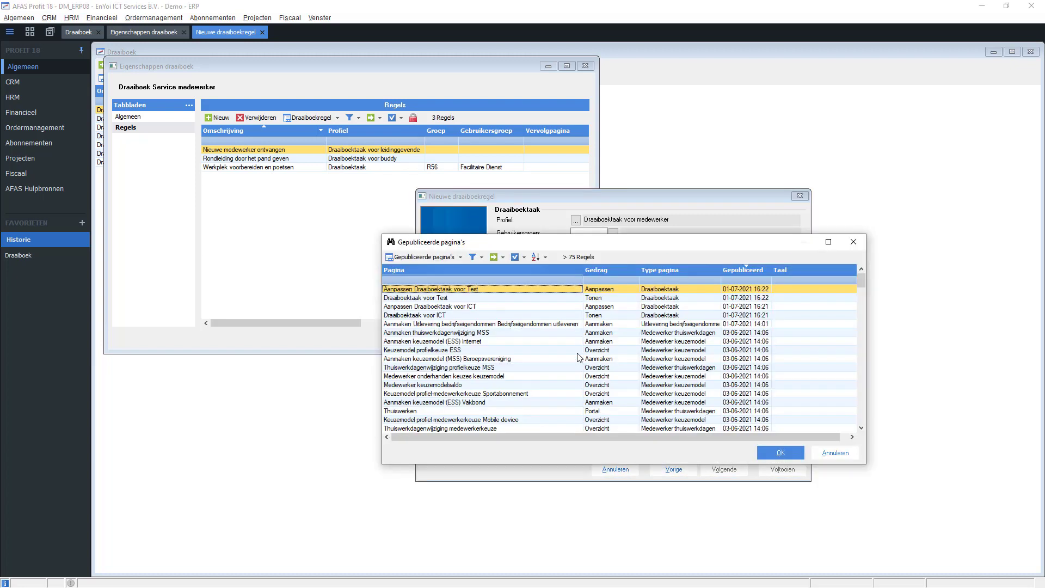
left_click(529, 278)
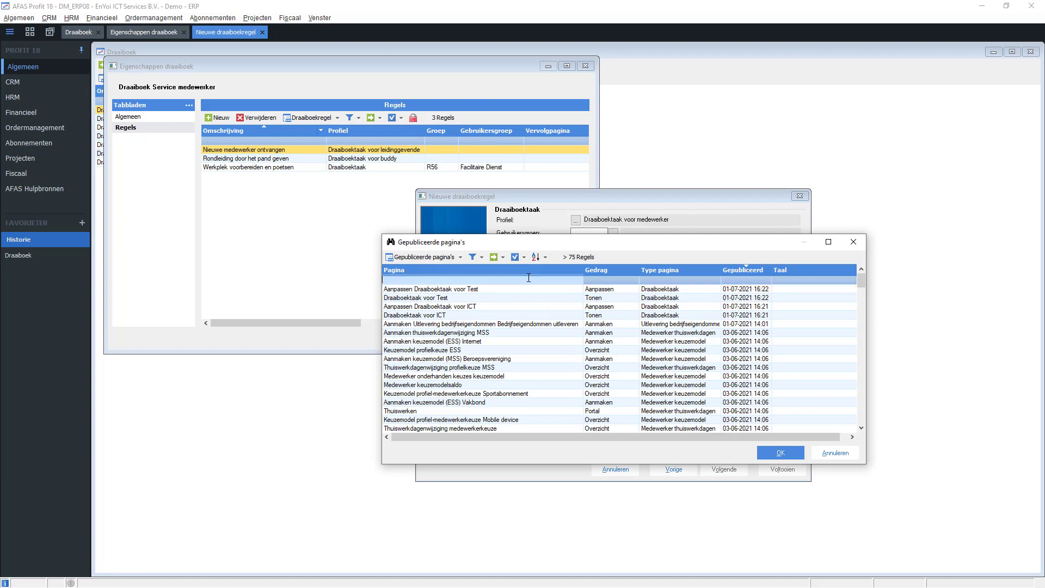
type("familie")
left_click(493, 307)
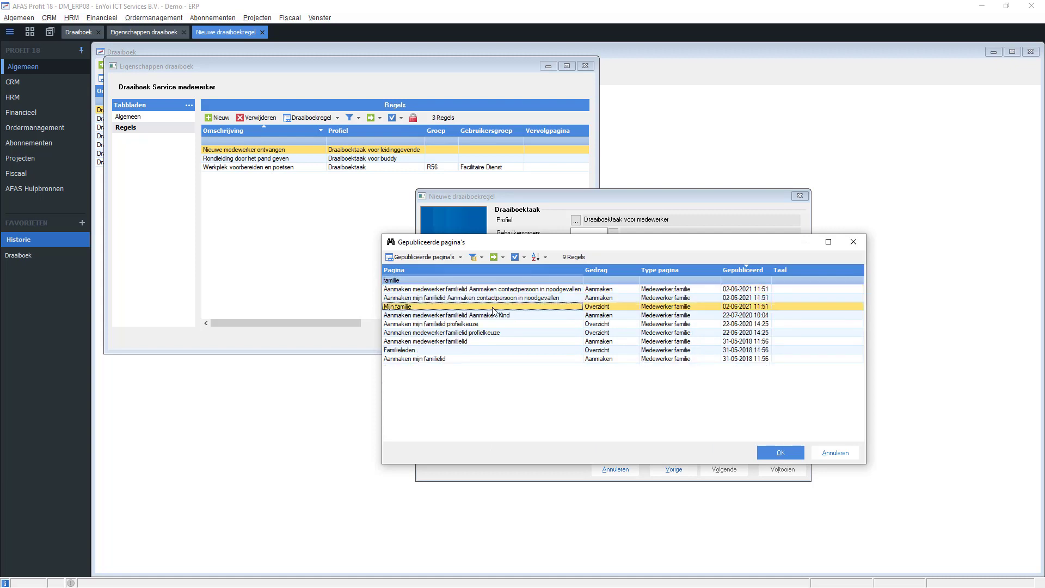
left_click(772, 453)
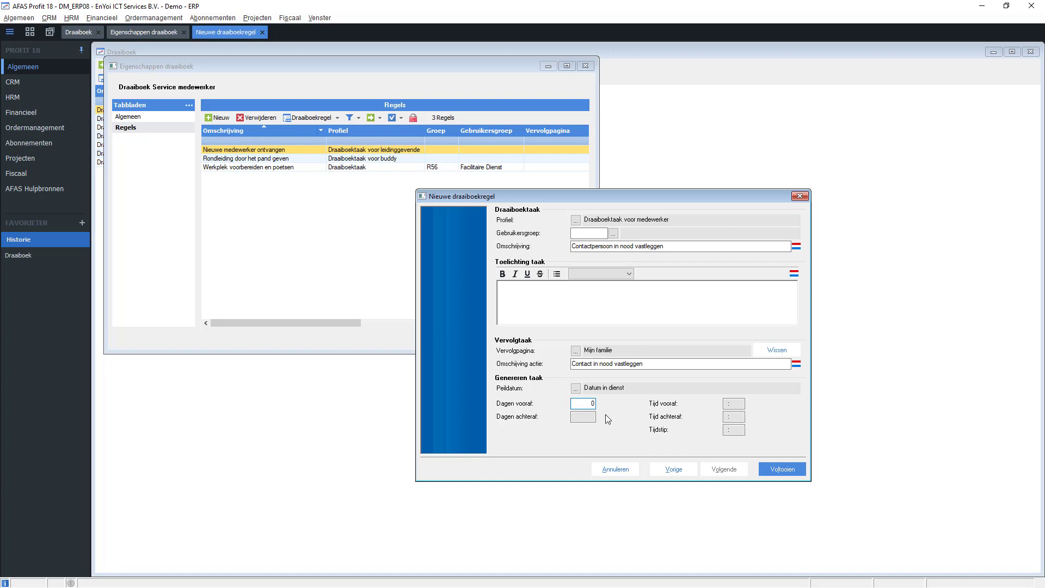
Complete the emergency-contact rule and add "Bedrijfseigendom uitleveren: laptop" with profile Bedrijfseigendommen uitleveren, reference date Datum in dienst and 0 days in advance.
left_click(773, 469)
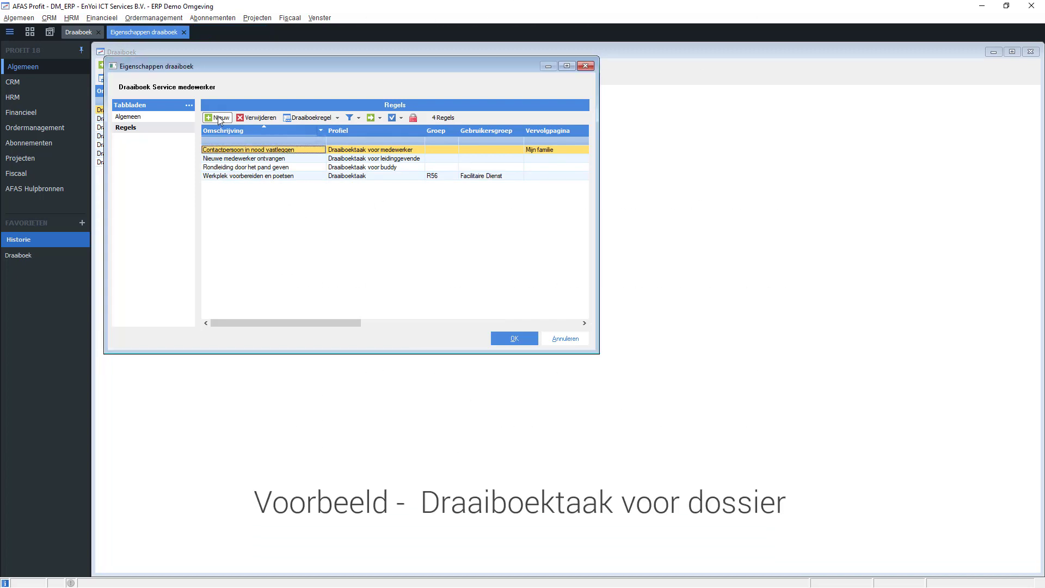
left_click(219, 118)
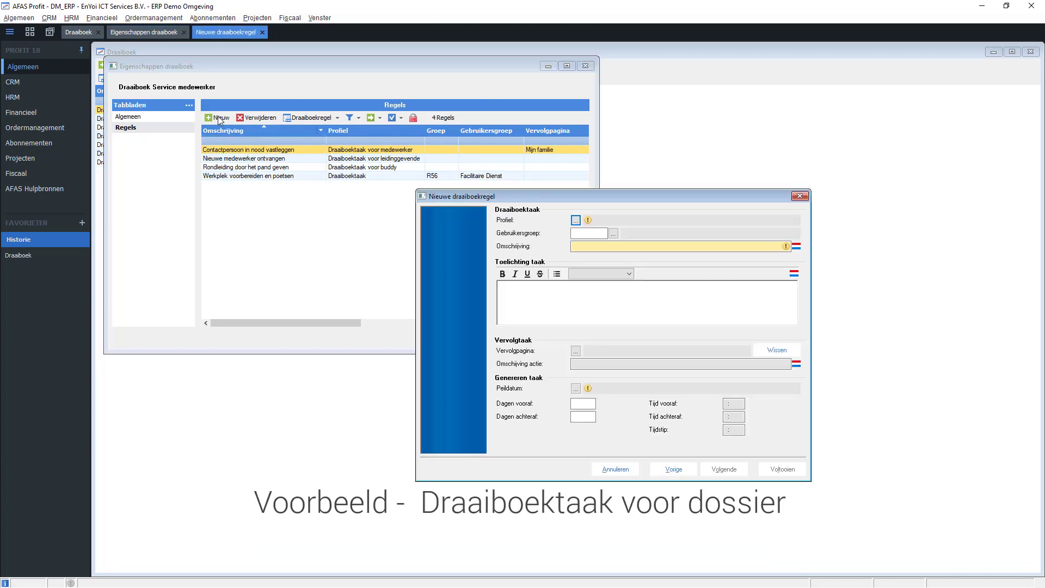
left_click(575, 220)
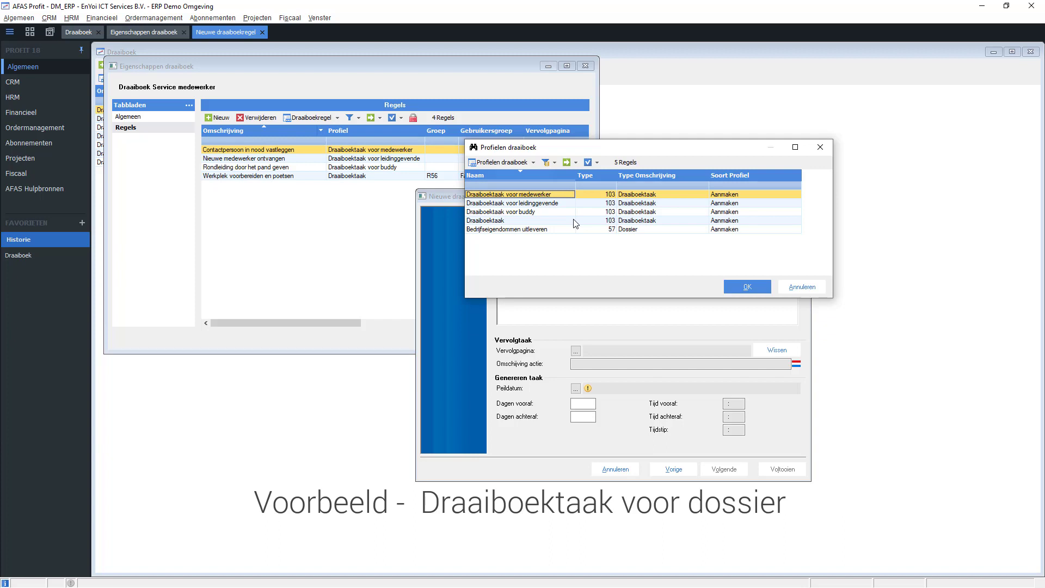
double_click(551, 229)
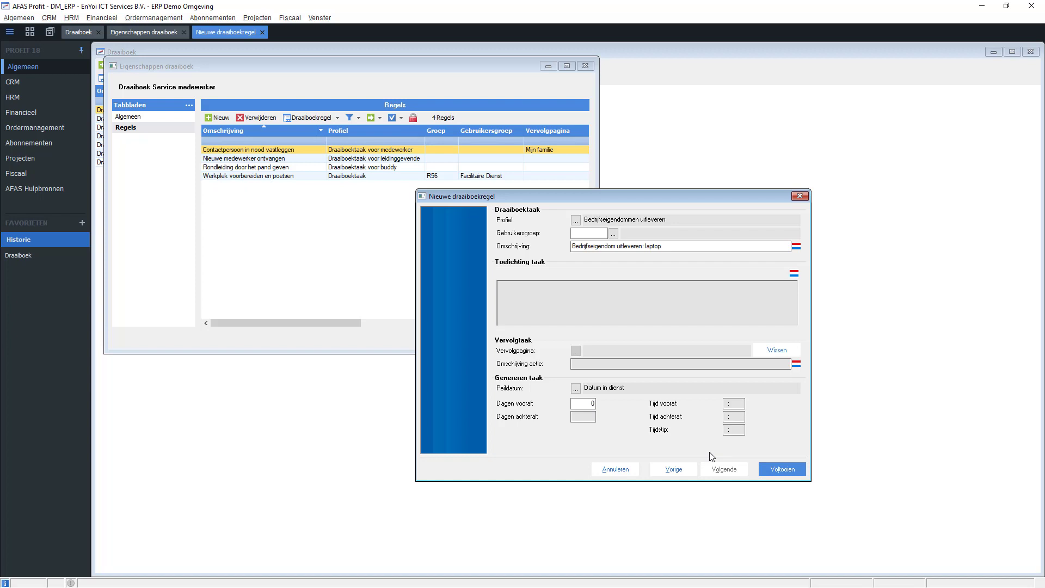
left_click(770, 468)
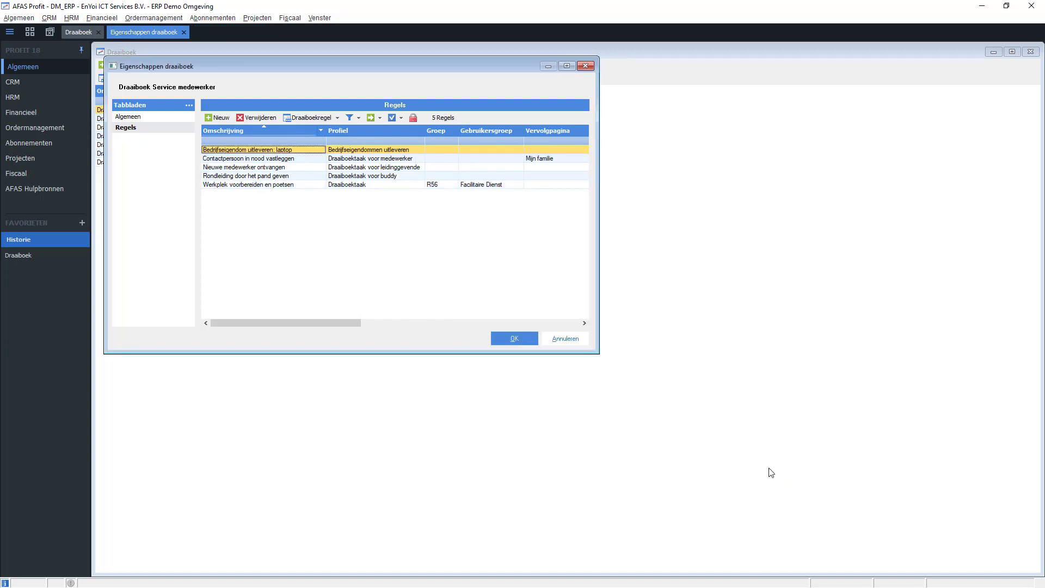
left_click(515, 339)
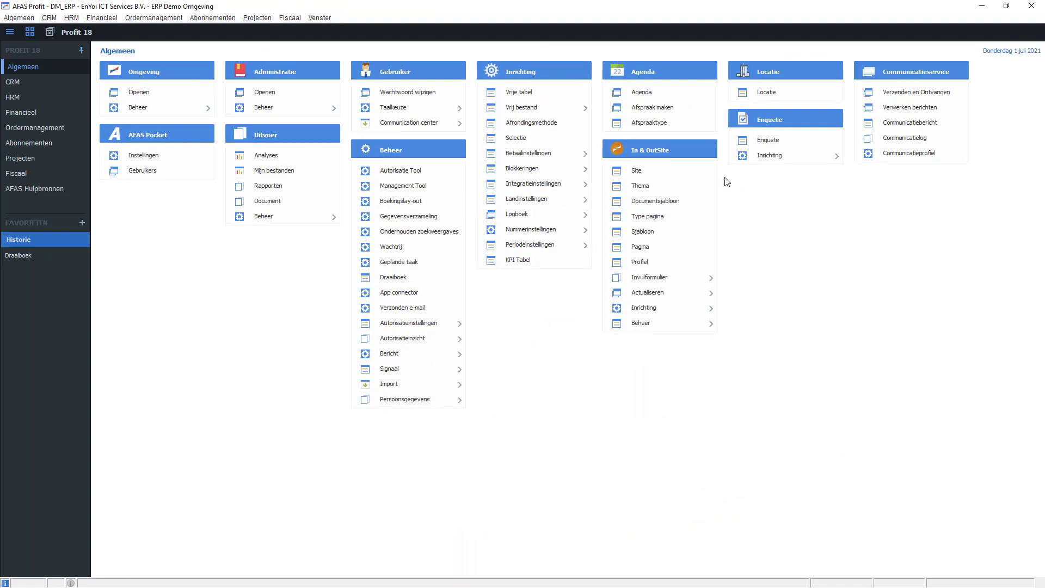
Review the Draaiboektaak voor medewerker profile among the In & OutSite profiles filtered on type "draaiboektaak", including blocked ones.
left_click(676, 261)
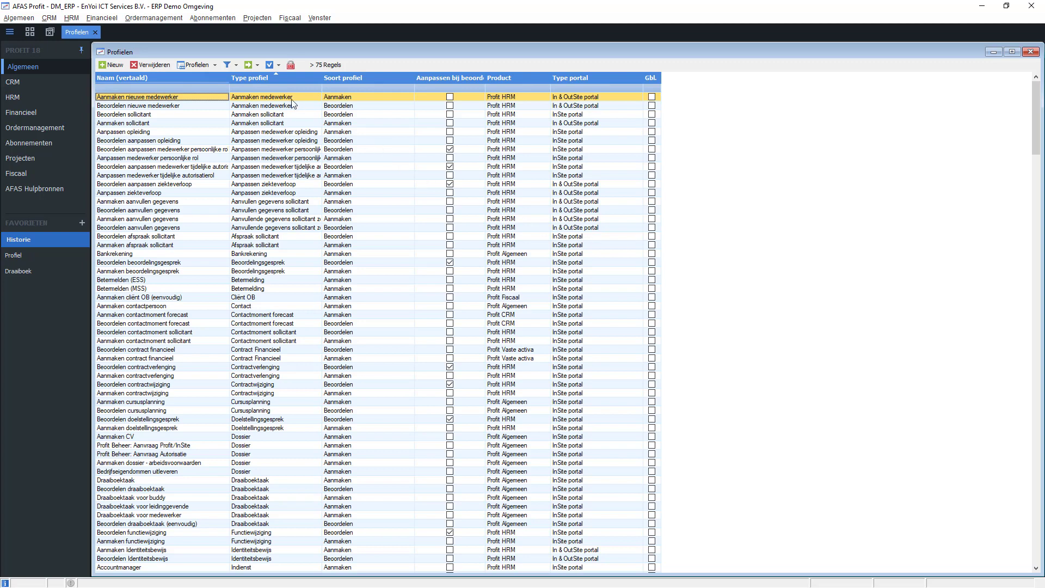
type("draaiboektaak")
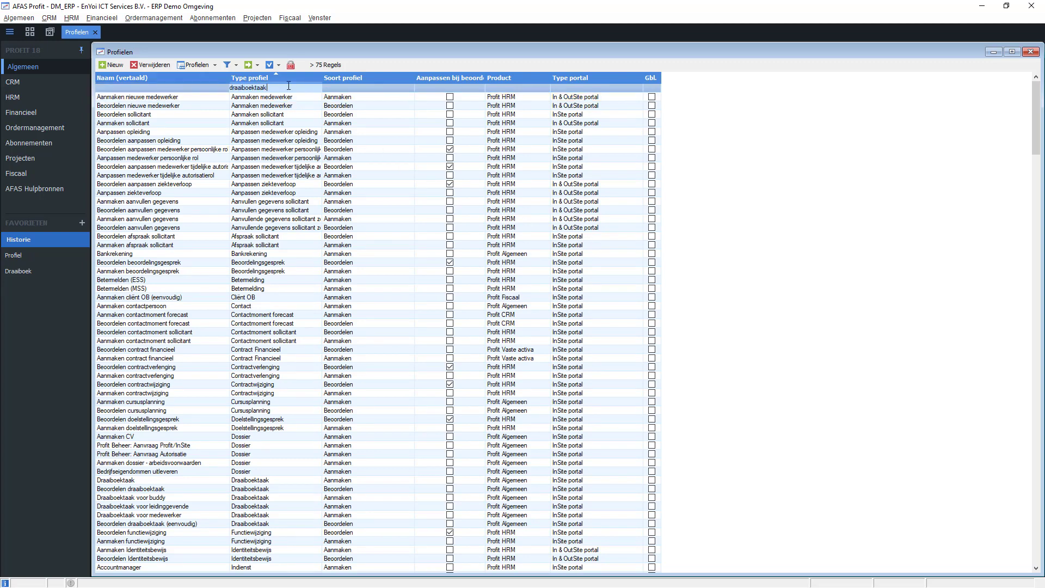
key("Return")
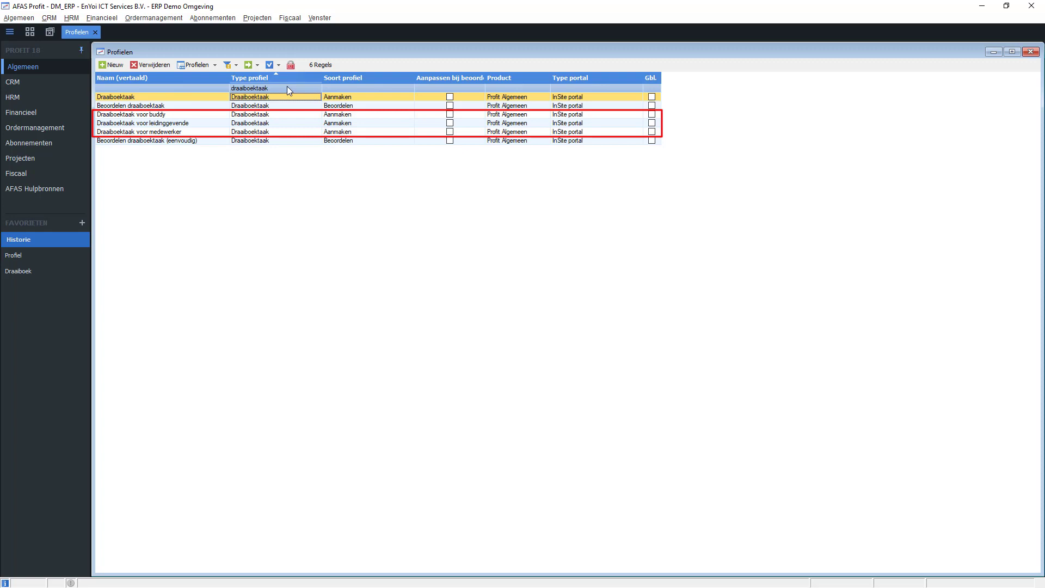
double_click(152, 133)
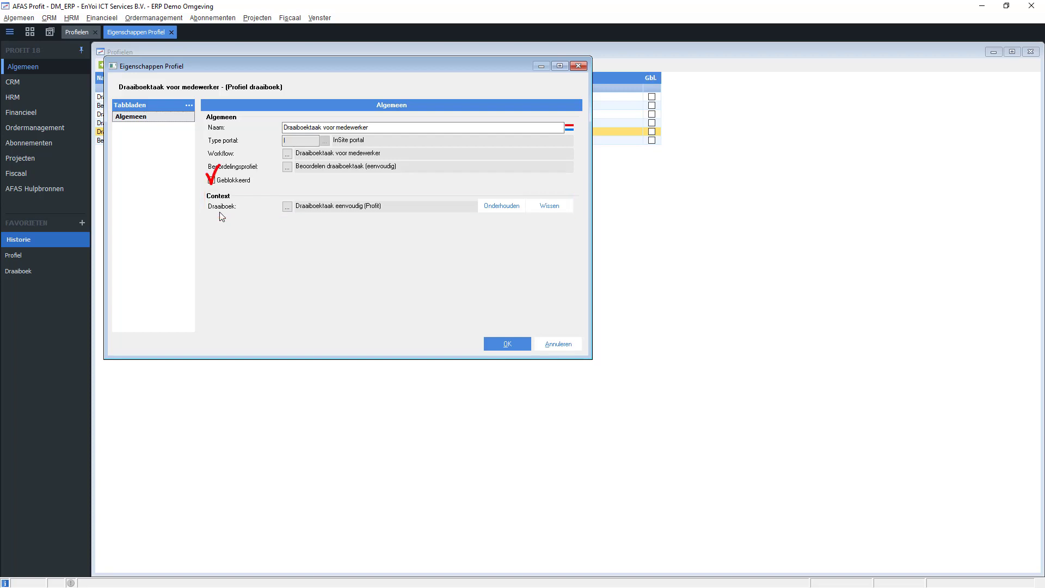
left_click(510, 347)
left_click(288, 67)
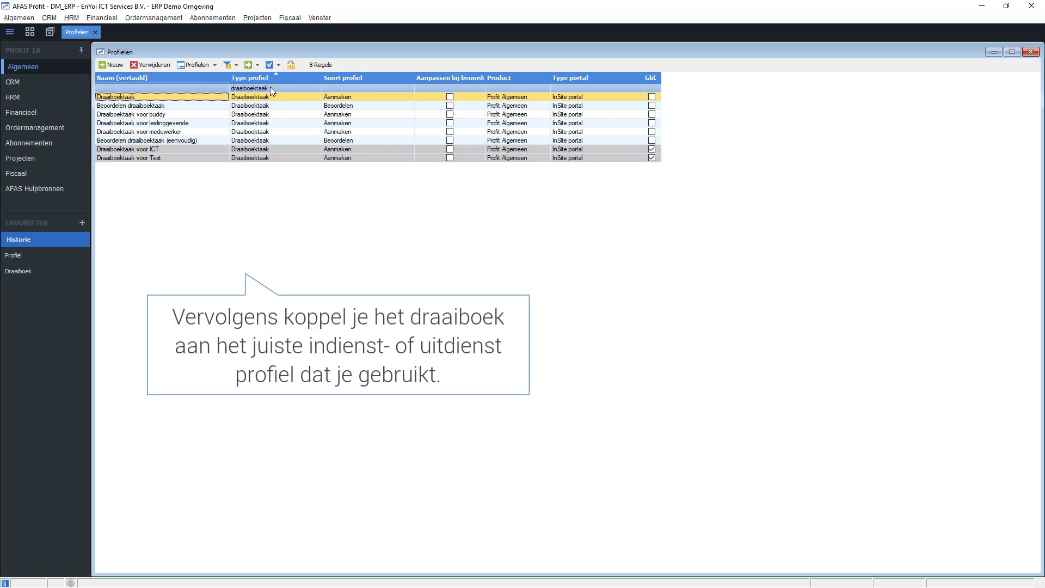
Filter the profiles on type "indienst;uitdienst" and open the Service medewerker profile.
left_click(270, 87)
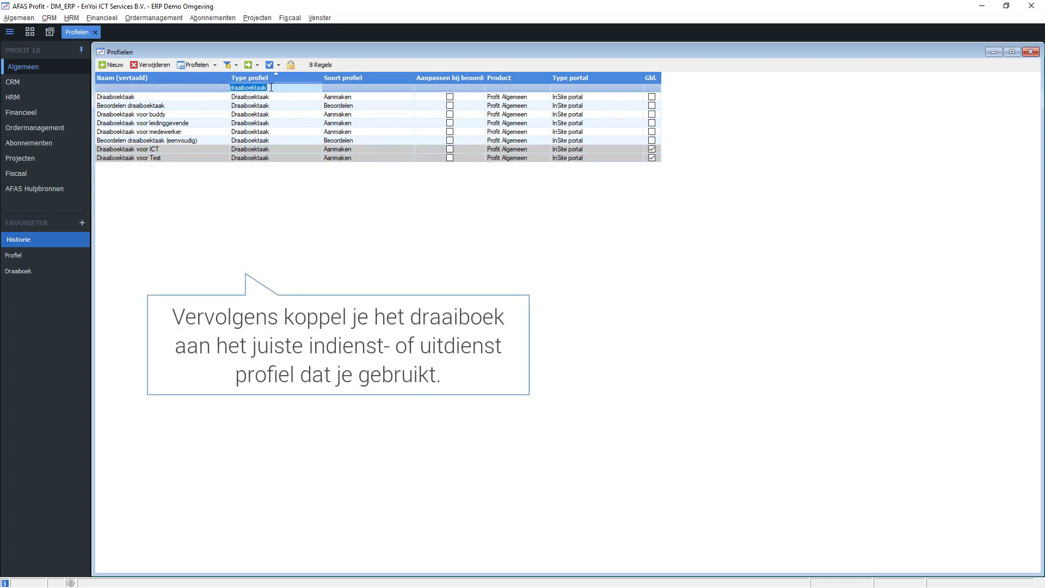
type("indienst;uitdienst")
key("Return")
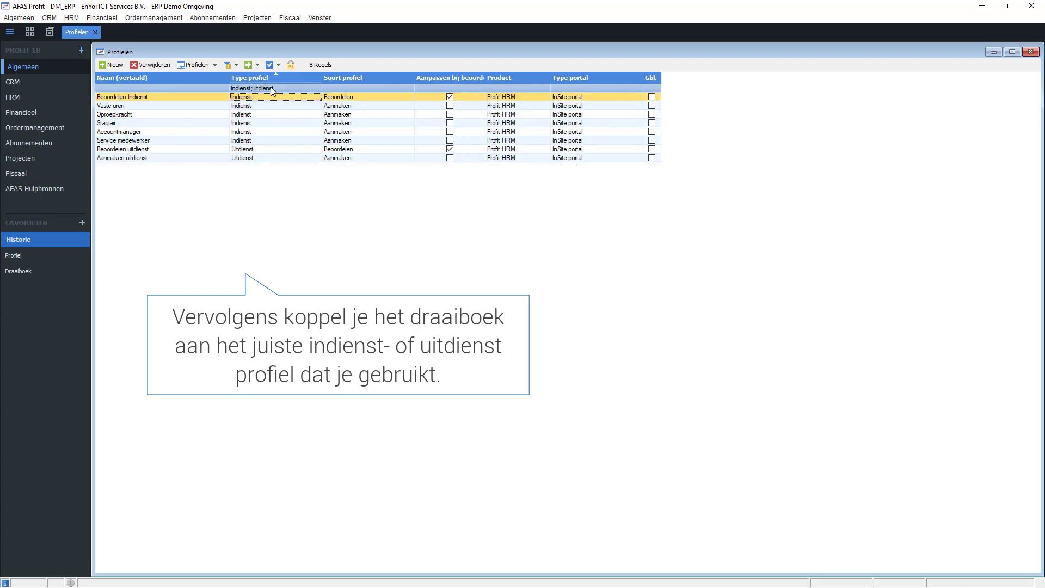
left_click(153, 140)
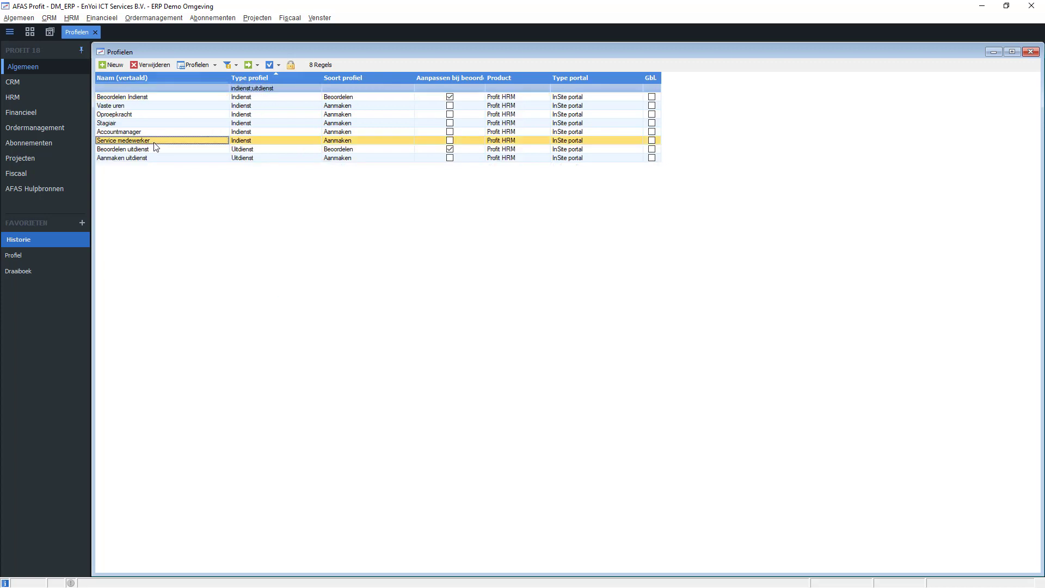
double_click(153, 141)
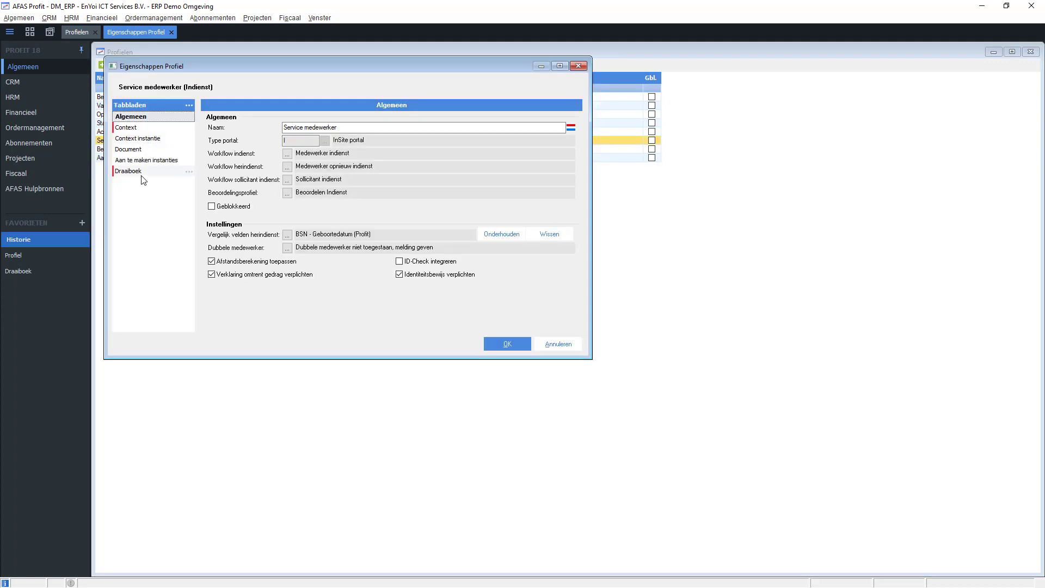
Link Draaiboek Service medewerker as the profile's draaiboek indienst and Draaiboek Herindienst as its draaiboek herindienst.
left_click(142, 173)
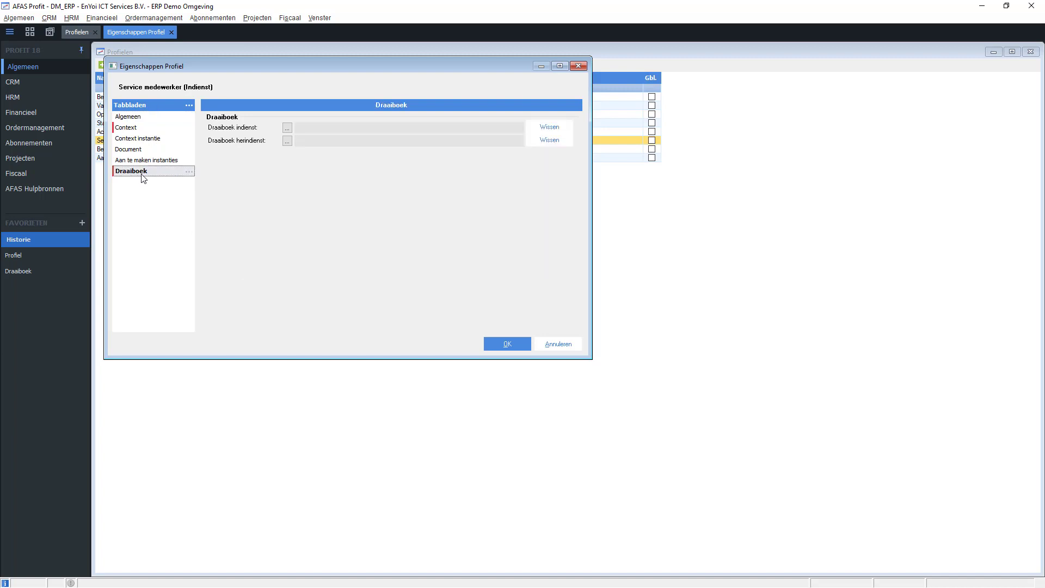
left_click(287, 128)
double_click(305, 111)
left_click(287, 141)
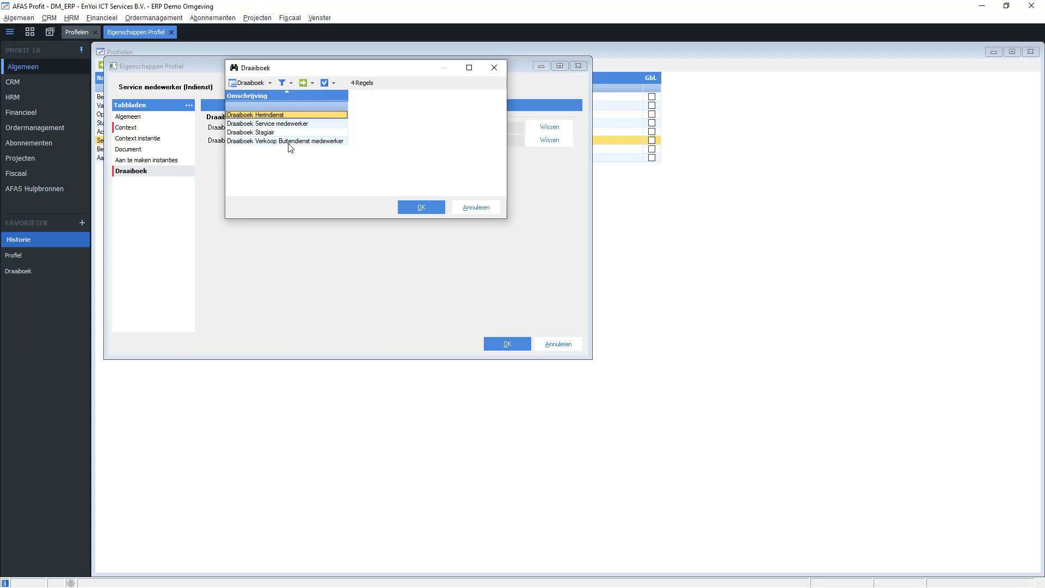
double_click(289, 114)
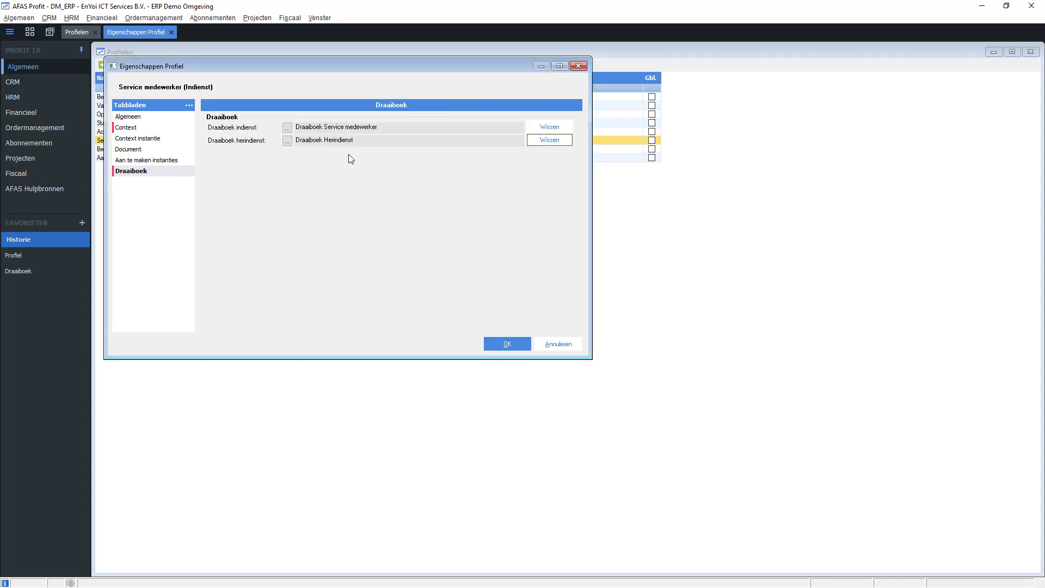
Make the Buddy field visible and mandatory in the profile's Medewerker demo context.
left_click(135, 127)
left_click(486, 140)
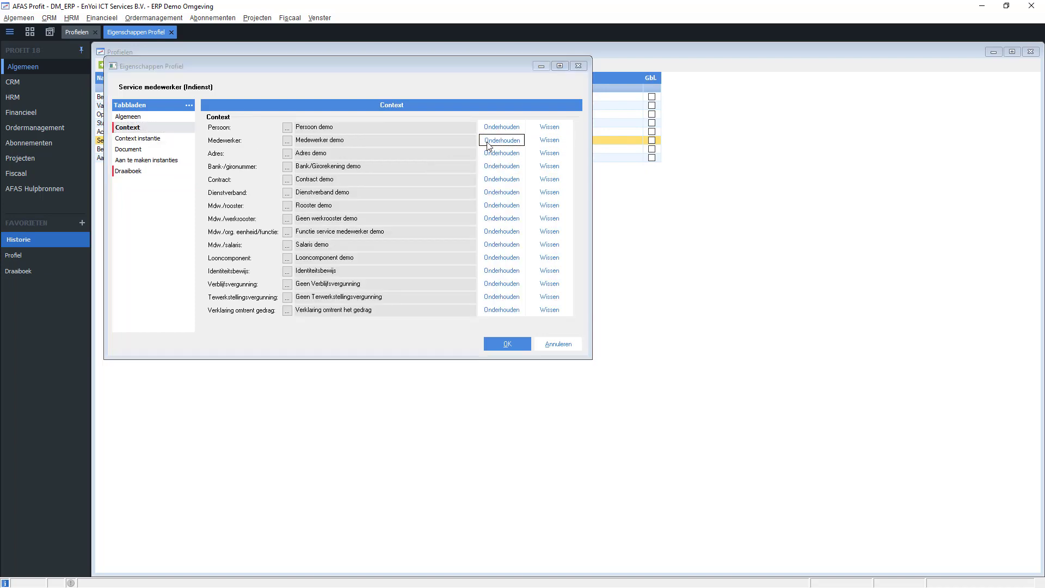
double_click(122, 362)
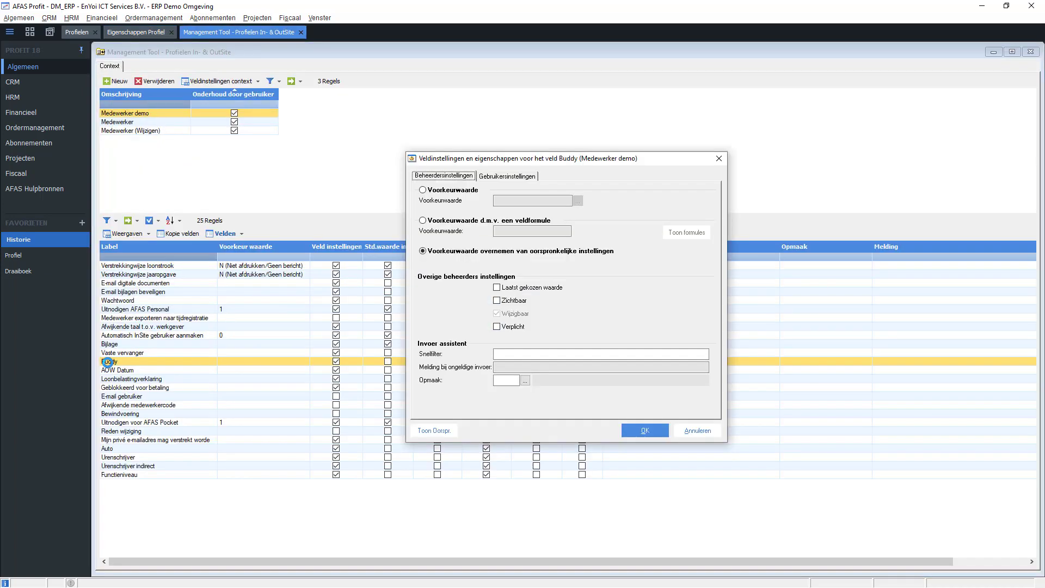
left_click(497, 301)
left_click(497, 327)
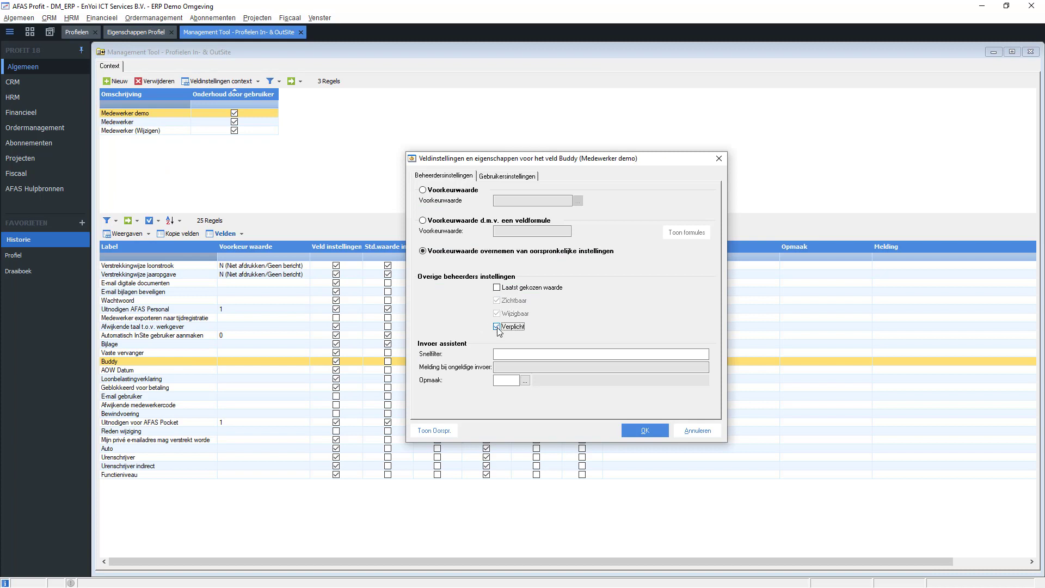
left_click(644, 431)
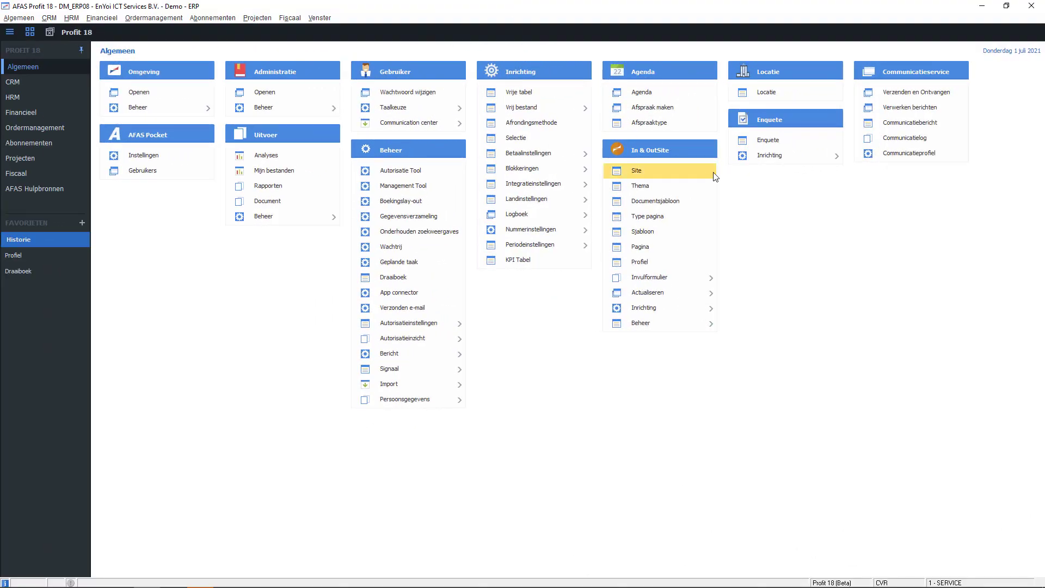
Open the properties of the InSite site and look through its page types.
left_click(640, 173)
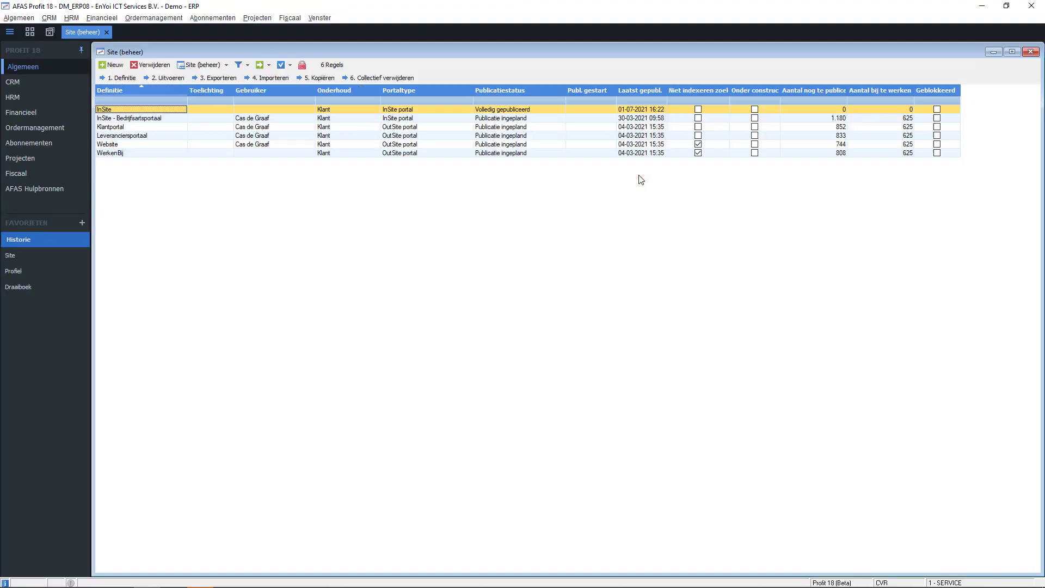
double_click(111, 110)
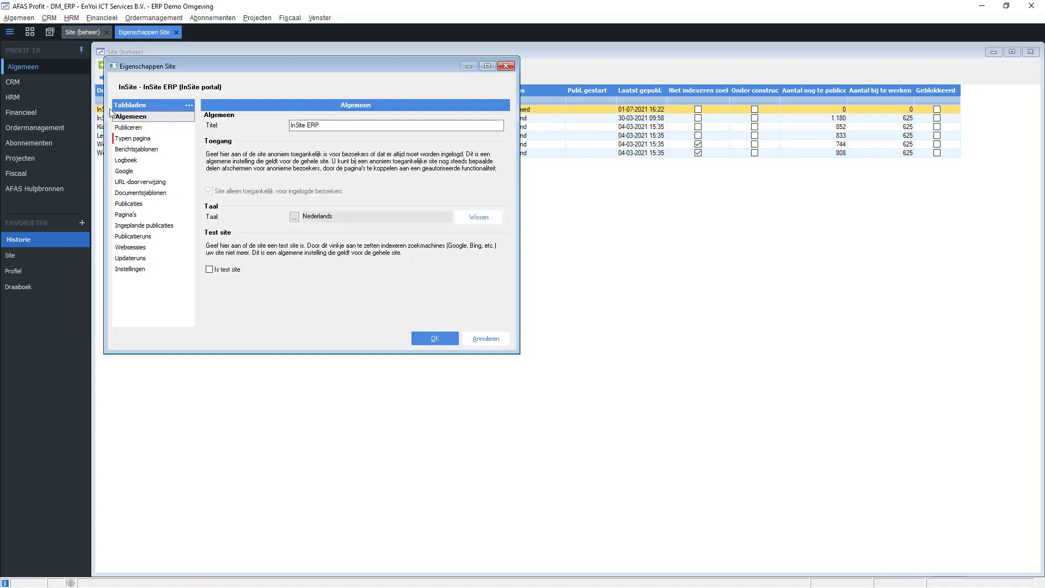
left_click(136, 139)
scroll(495, 152, "down", 10)
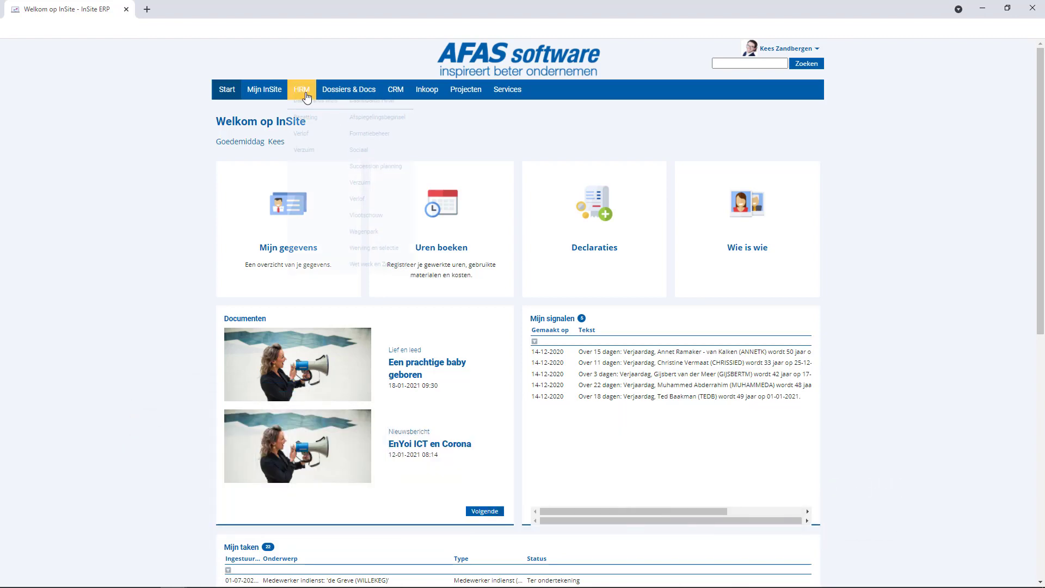
In the InSite HRM portal, start reporting a new employee in service with the Service medewerker profile.
left_click(305, 94)
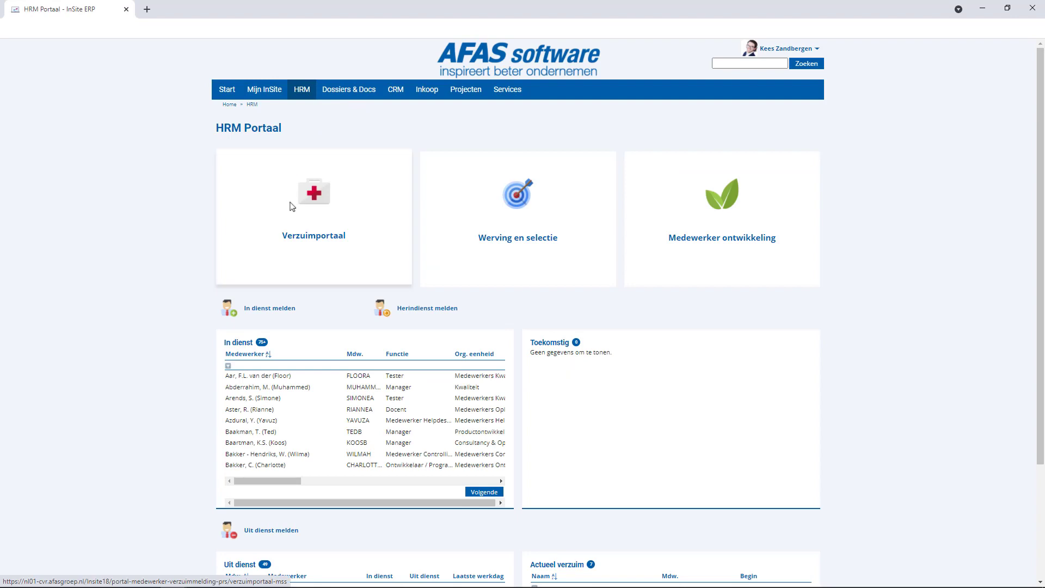
left_click(269, 310)
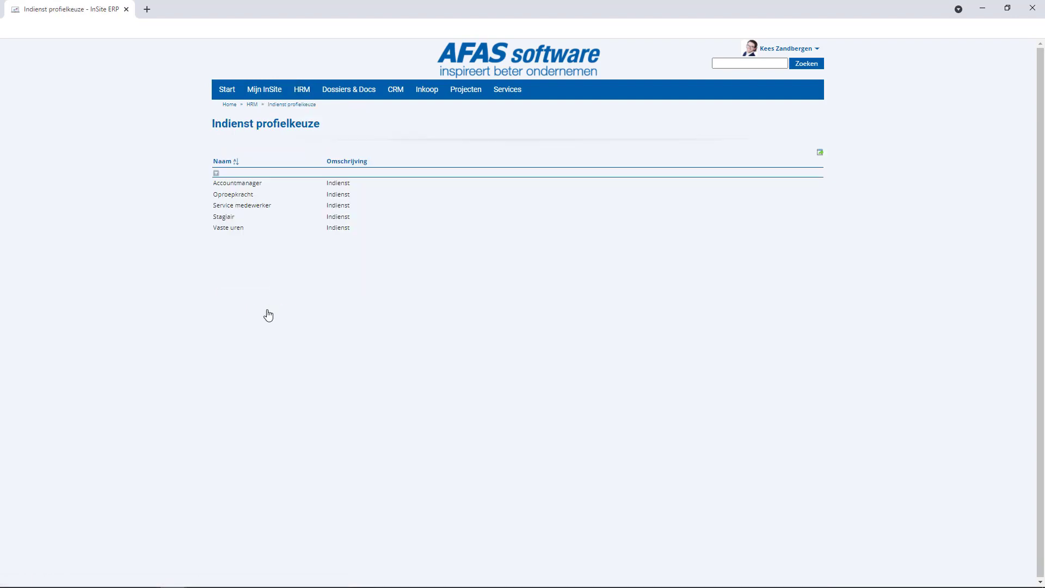
left_click(259, 208)
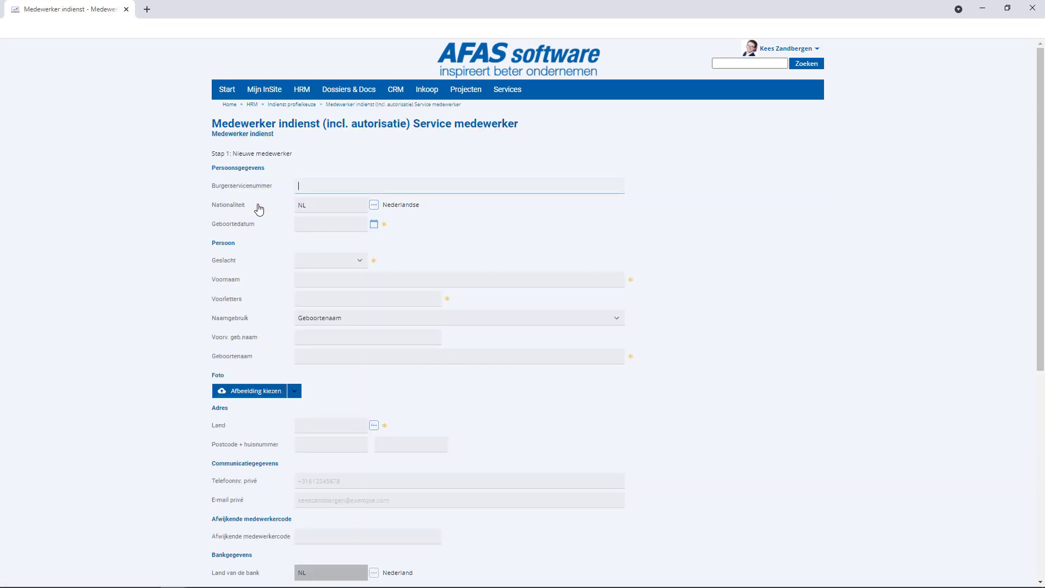
Fill in the new employee's details and choose the buddy by filtering the employee list on the colleague's first name.
scroll(392, 411, "down", 3)
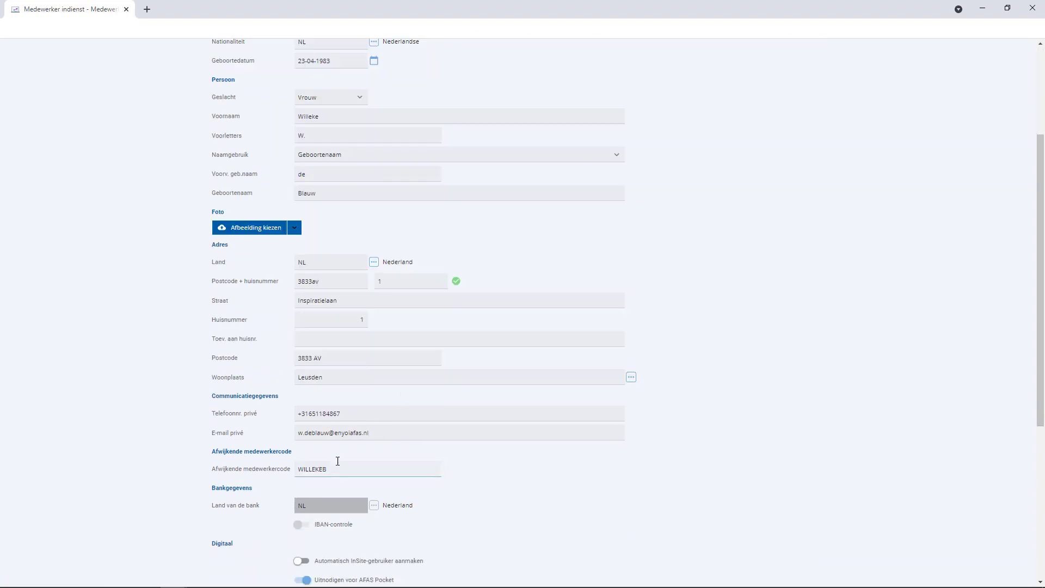
scroll(338, 461, "down", 5)
left_click(374, 352)
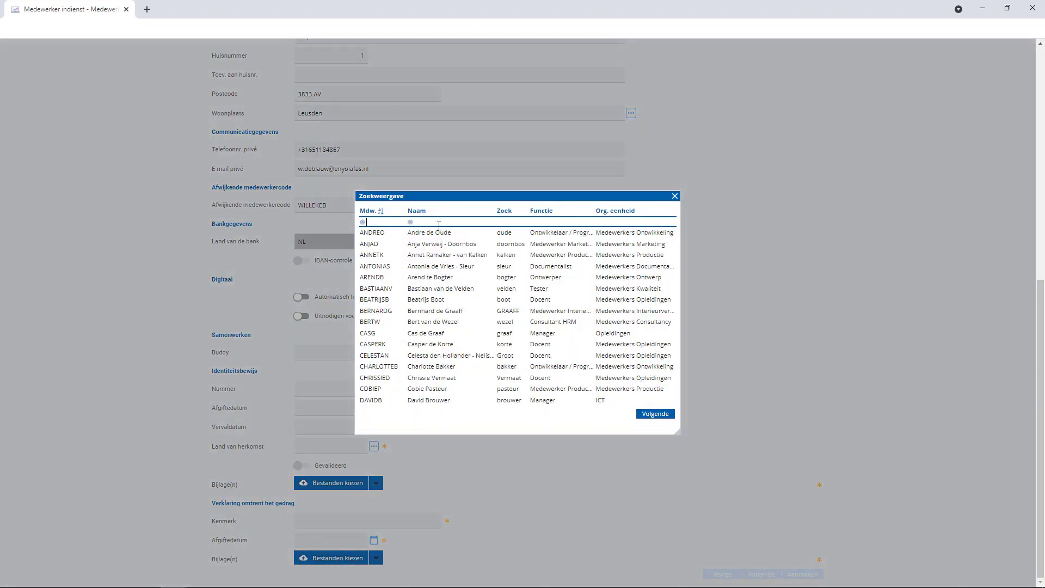
left_click(439, 225)
scroll(425, 272, "down", 3)
type("celesta")
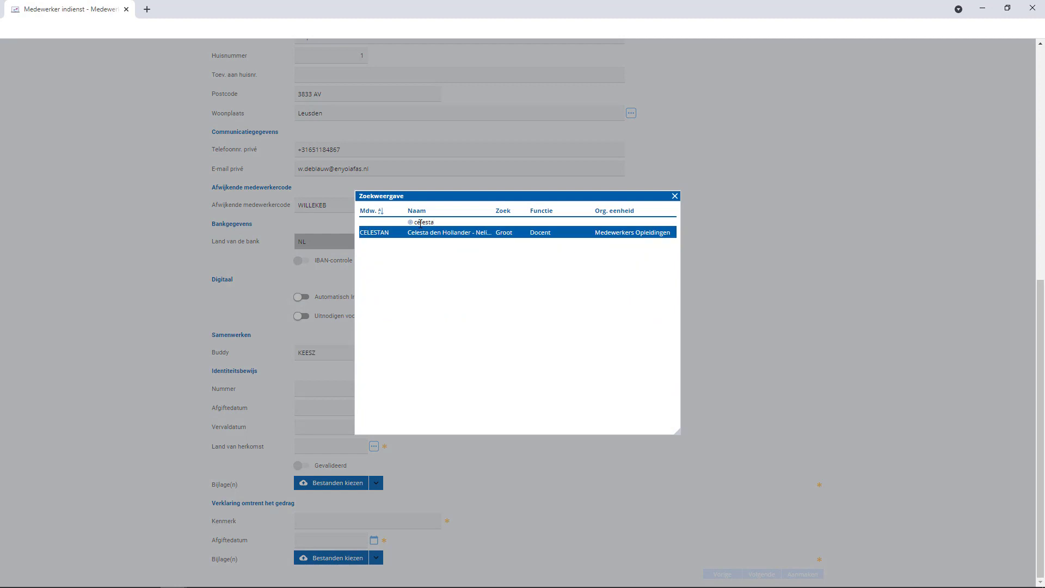
left_click(475, 242)
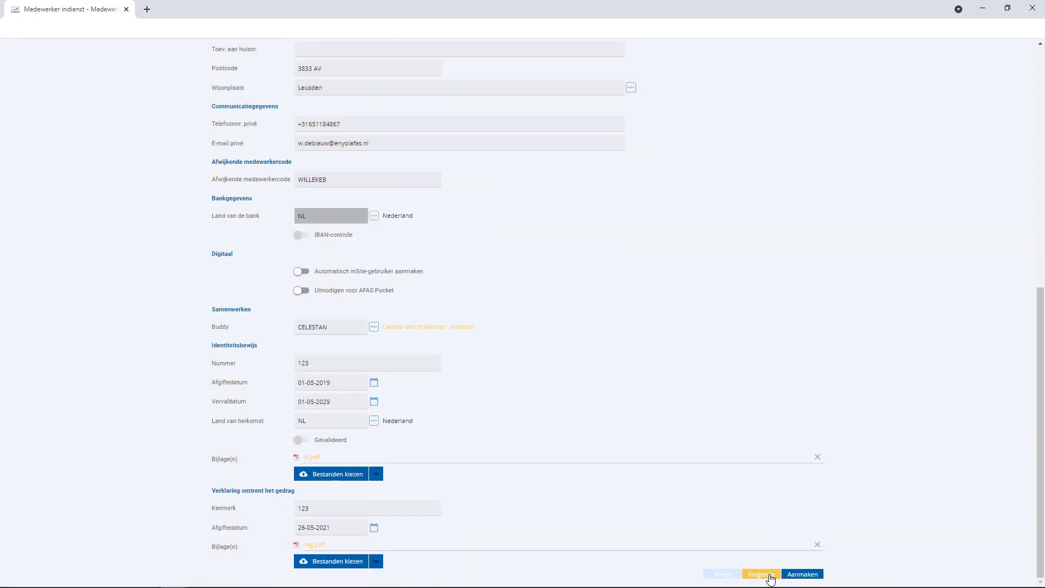
Continue to the contract, function, schedule and salary details and create the new employee's in-service entry.
left_click(769, 576)
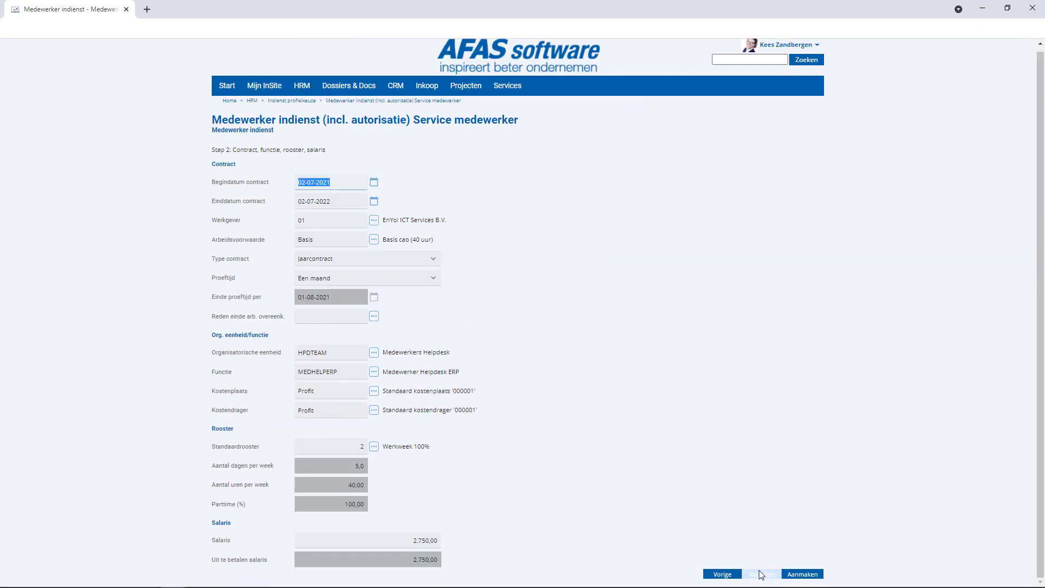
left_click(812, 575)
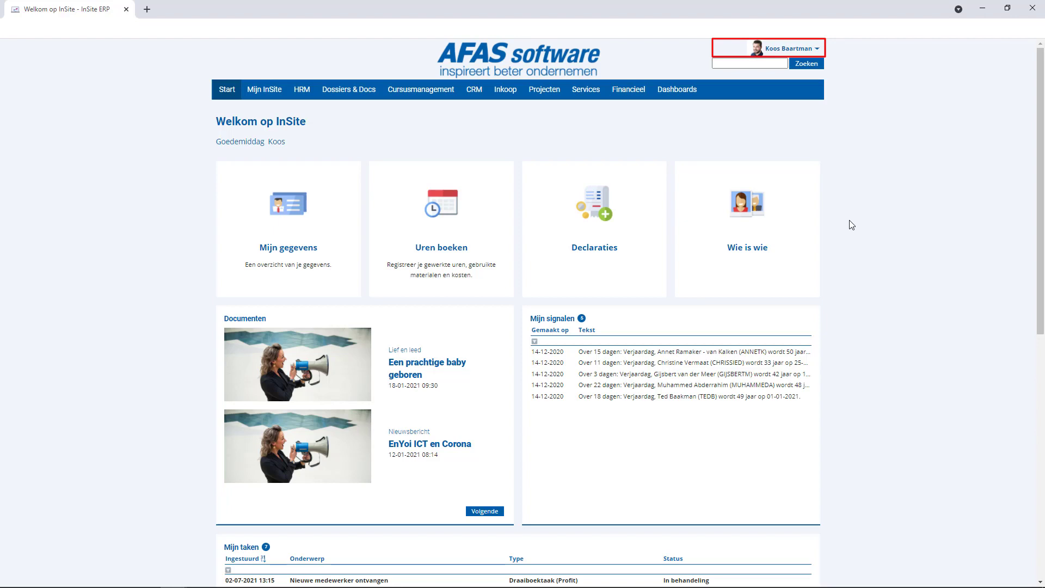
Open the draaiboek task "Nieuwe medewerker ontvangen" from the manager's task list on the InSite start page.
scroll(852, 225, "down", 1)
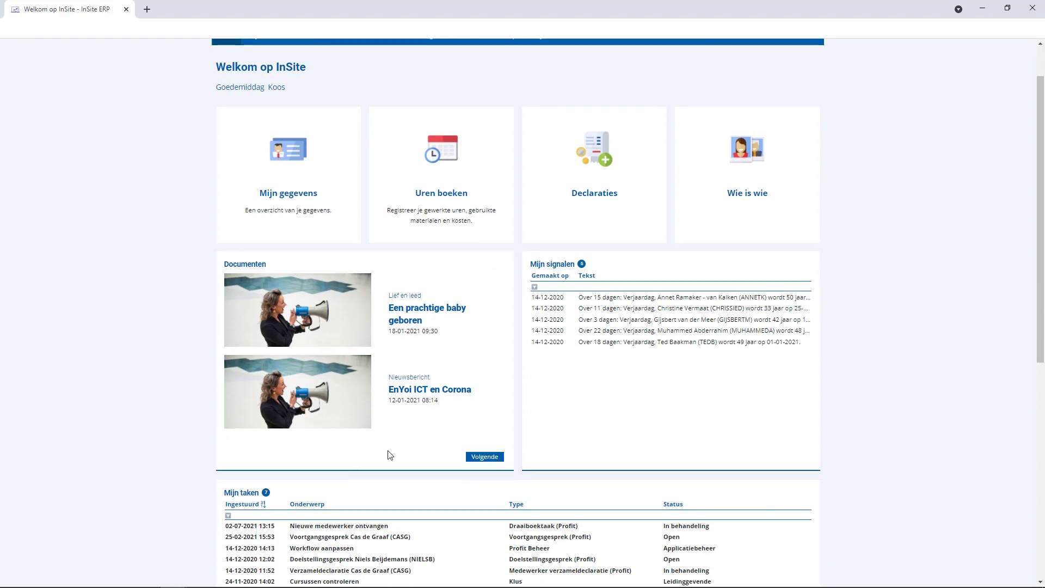
left_click(269, 527)
left_click(294, 527)
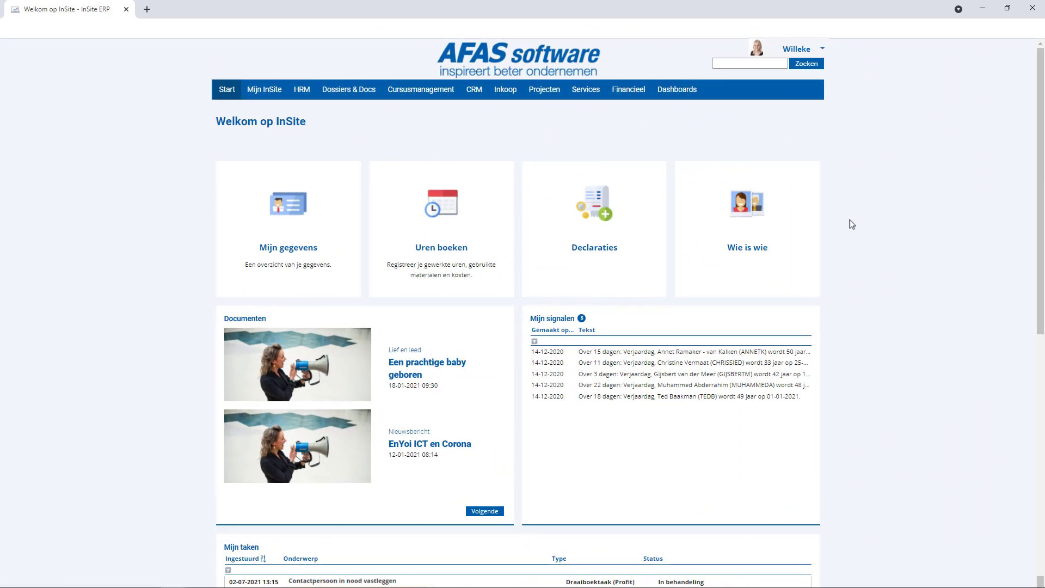
From the new employee's task "Contactpersoon in nood vastleggen", create a Partner family member with personal details and phone number, marked as emergency contact.
scroll(852, 224, "down", 1)
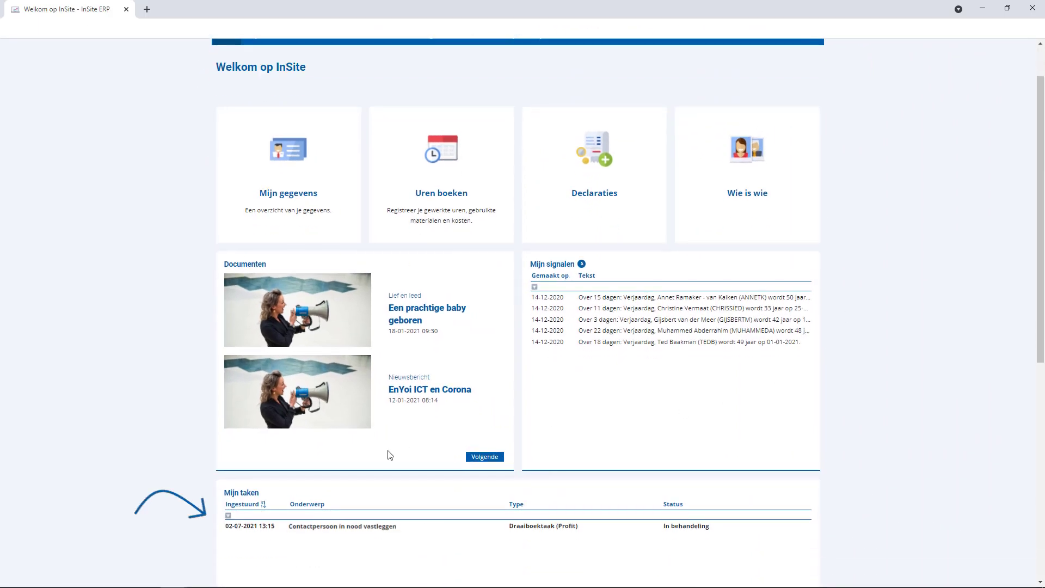
left_click(282, 524)
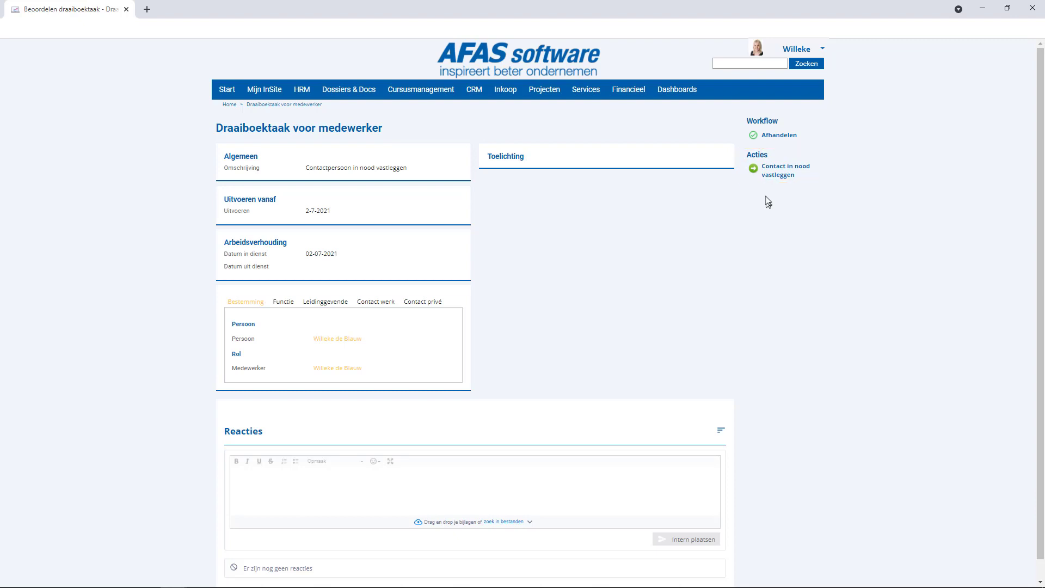
left_click(779, 175)
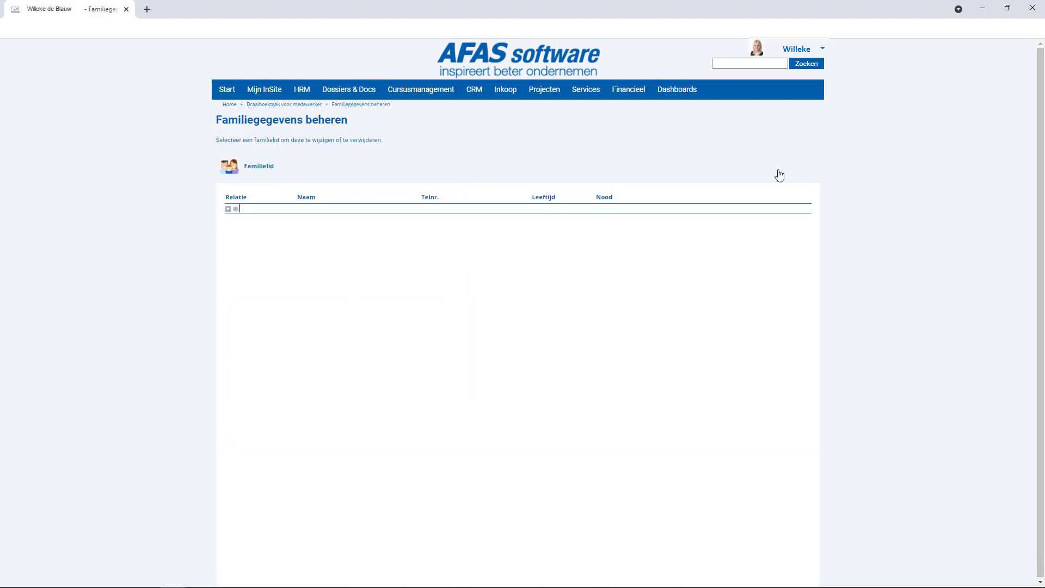
left_click(234, 177)
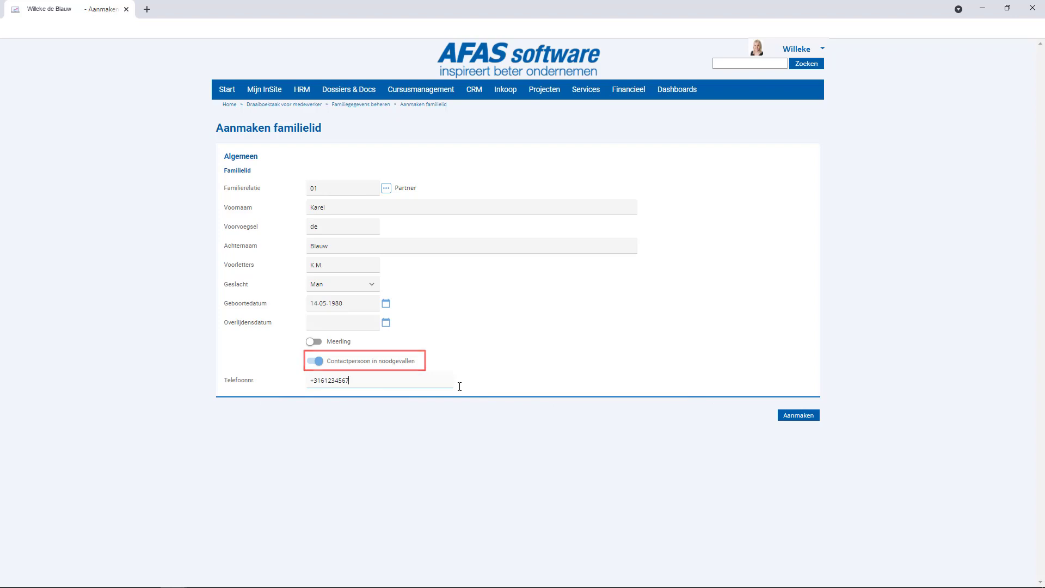
left_click(781, 416)
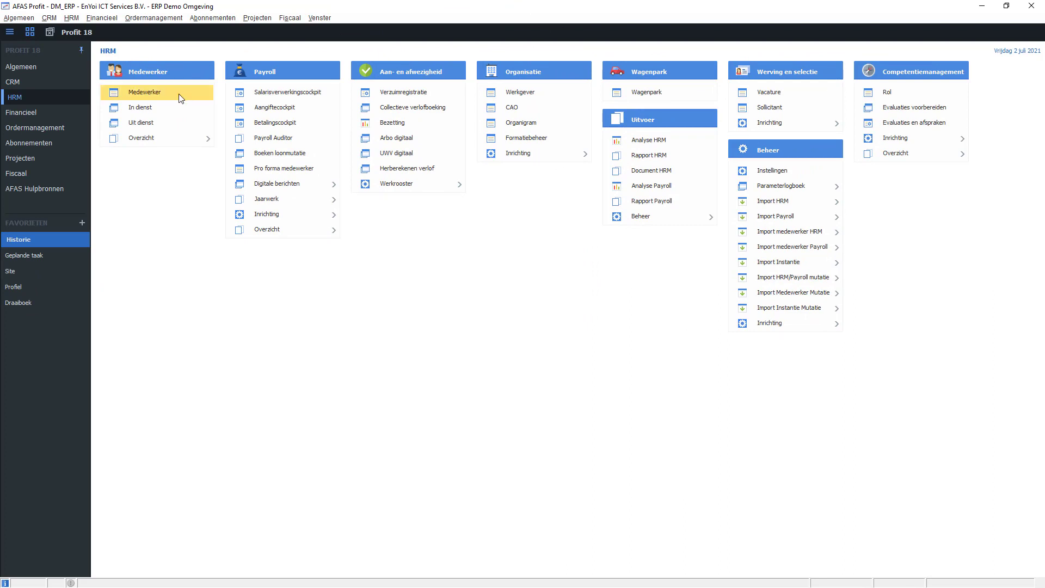
In AFAS Profit, filter the in-service employee list on the new employee's first name and open that employee's properties.
left_click(166, 100)
left_click(156, 114)
type("willeke")
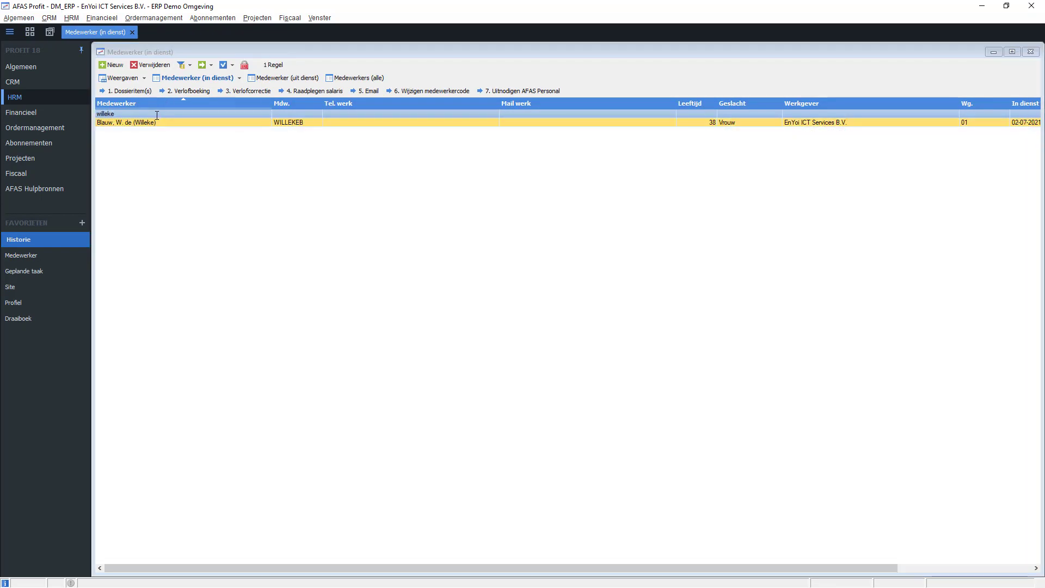
key("Return")
Check the employee's Familie data for the emergency contact and the Samenwerken data for the assigned buddy.
scroll(155, 191, "down", 3)
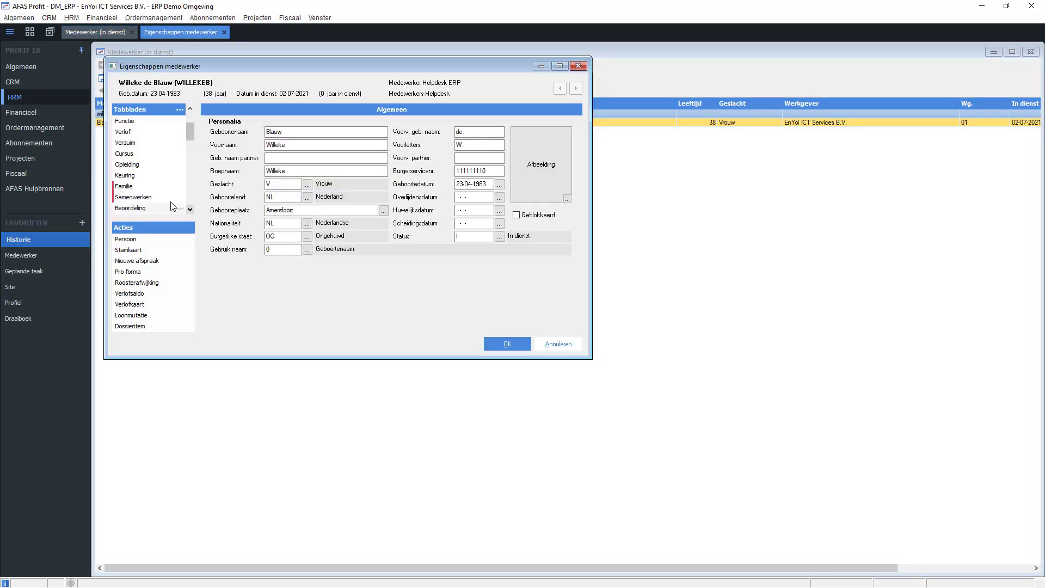
left_click(153, 187)
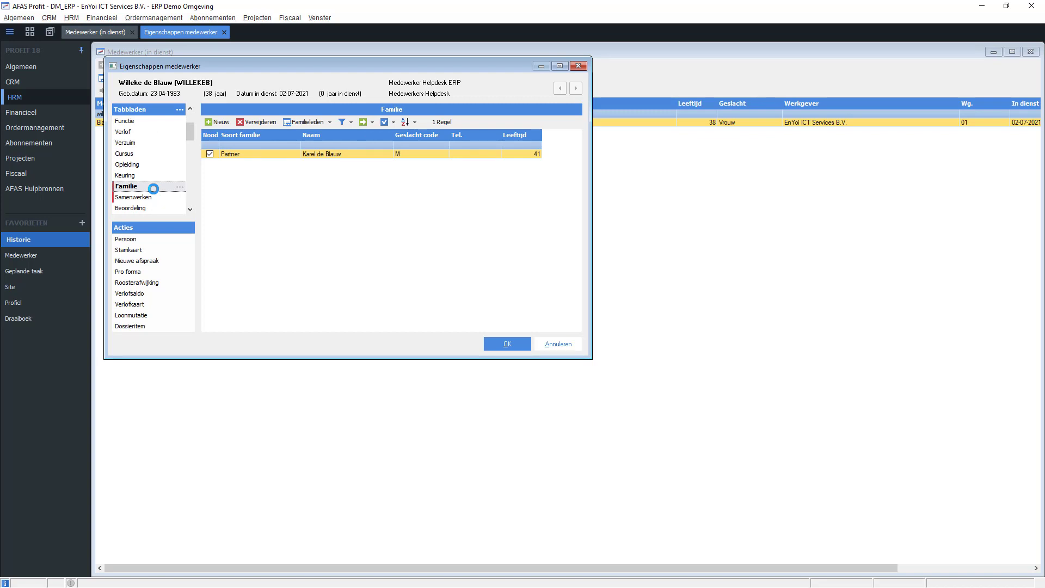
left_click(147, 199)
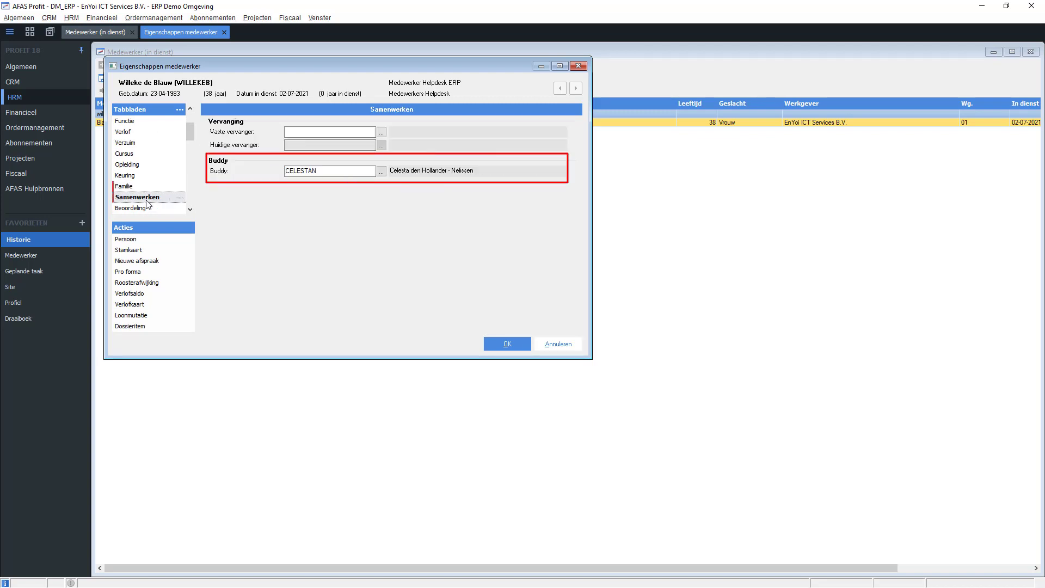